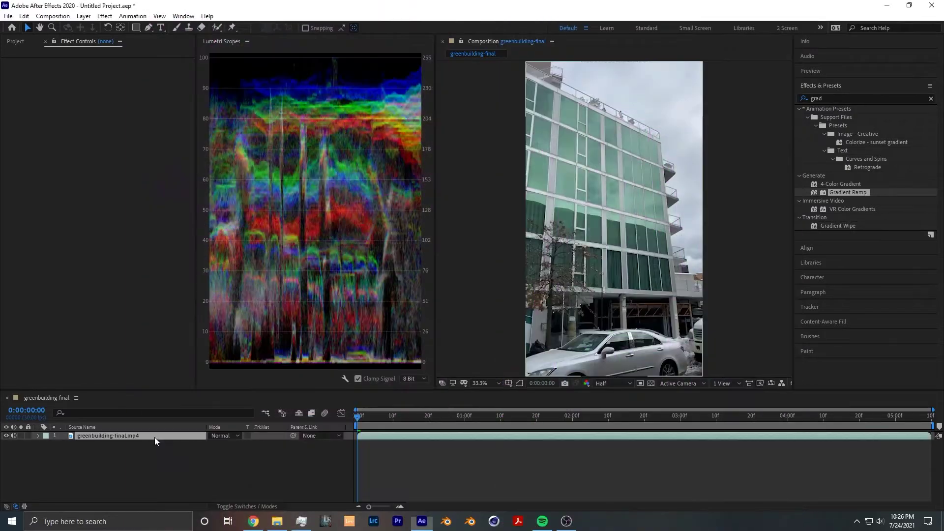
Step: Duplicate the building clip layer and apply Find Edges to the top copy
click(154, 438)
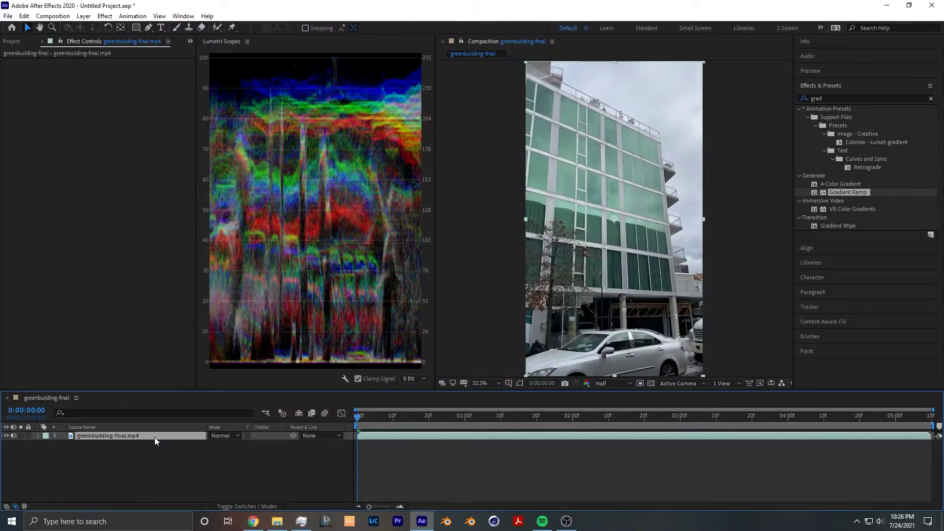
key(ctrl+d)
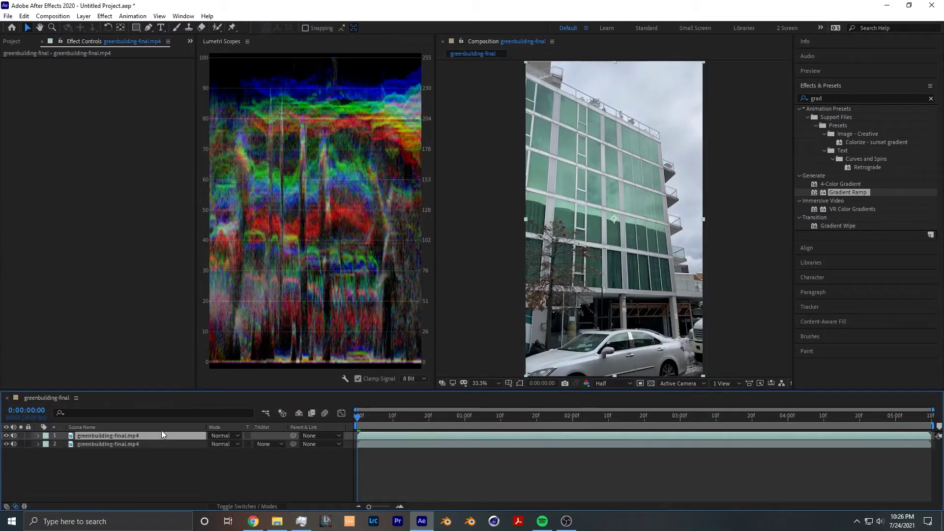
double_click(843, 93)
text(find)
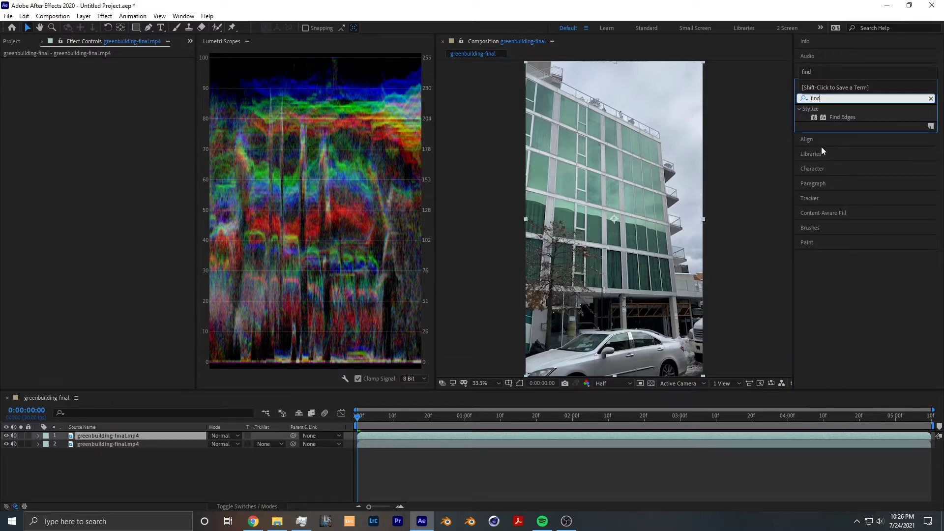
drag(846, 116, 632, 172)
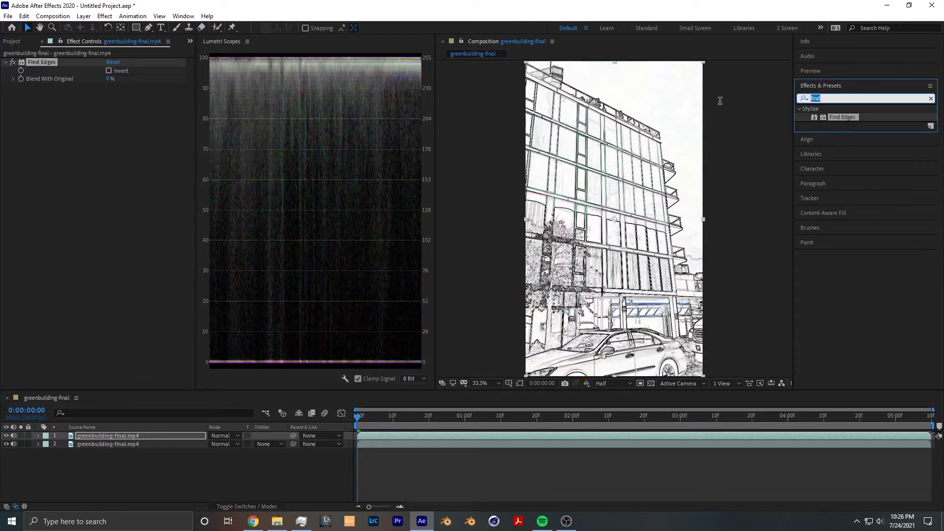
Step: Add Invert to the top copy so the edges become white outlines on black
text(invert)
drag(837, 159, 605, 176)
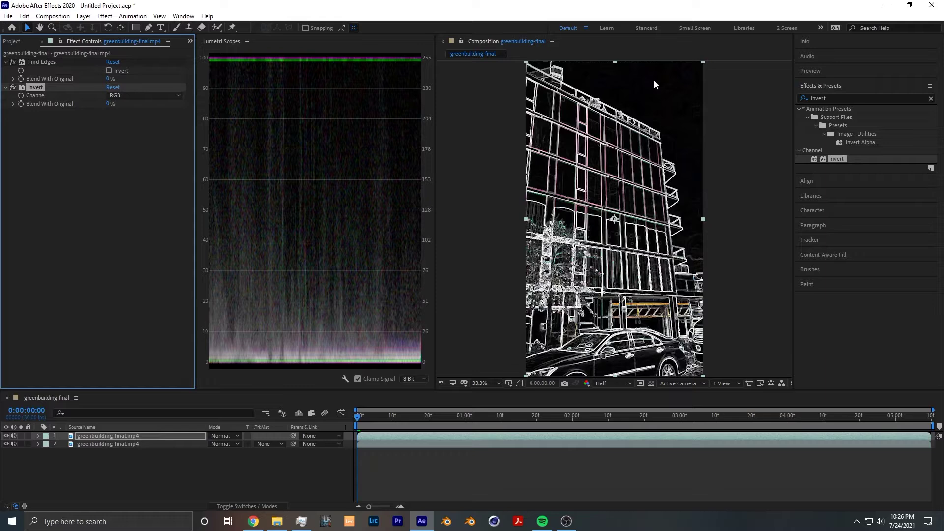
scroll(597, 184, up, 3)
drag(615, 144, 586, 315)
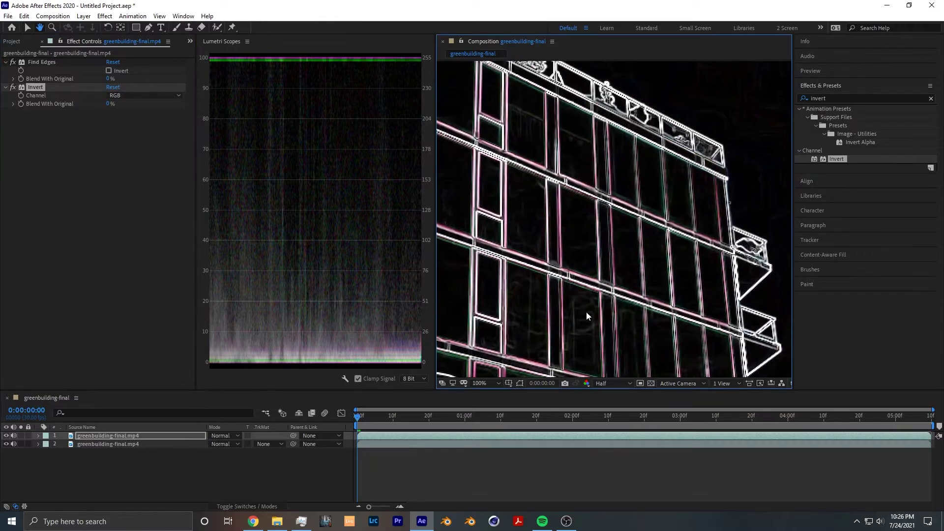
key(v)
scroll(742, 128, down, 2)
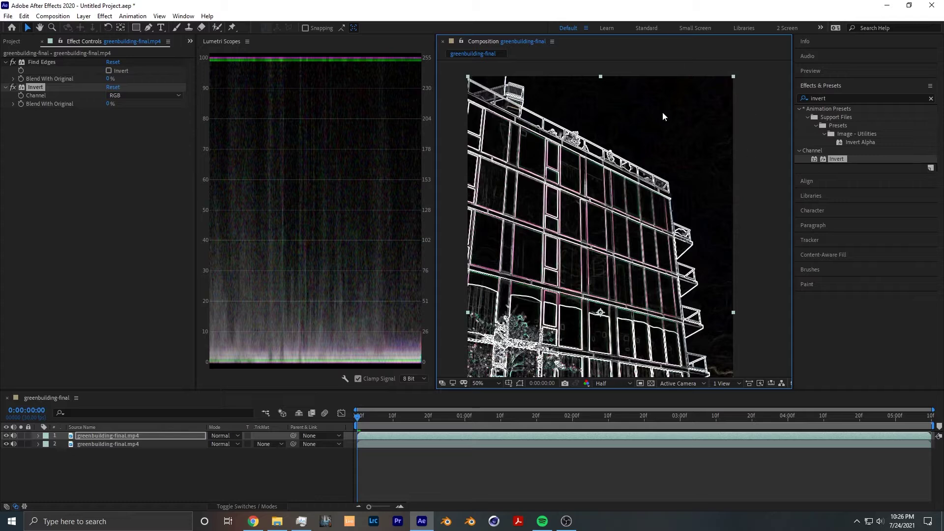
click(80, 184)
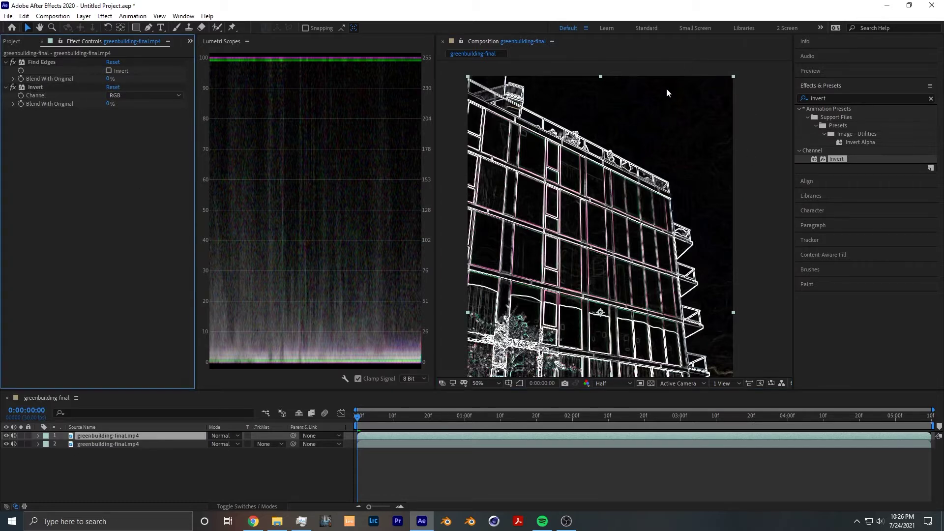
scroll(667, 93, up, 2)
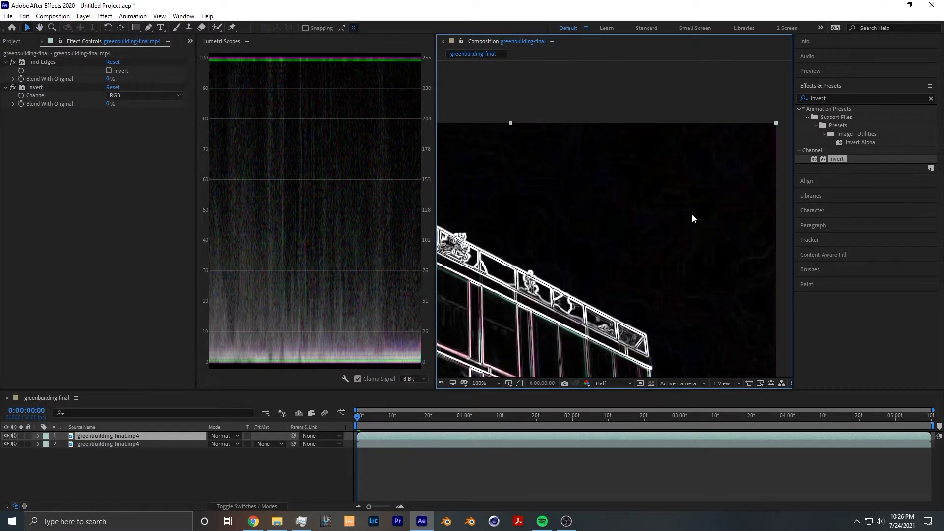
scroll(693, 214, down, 4)
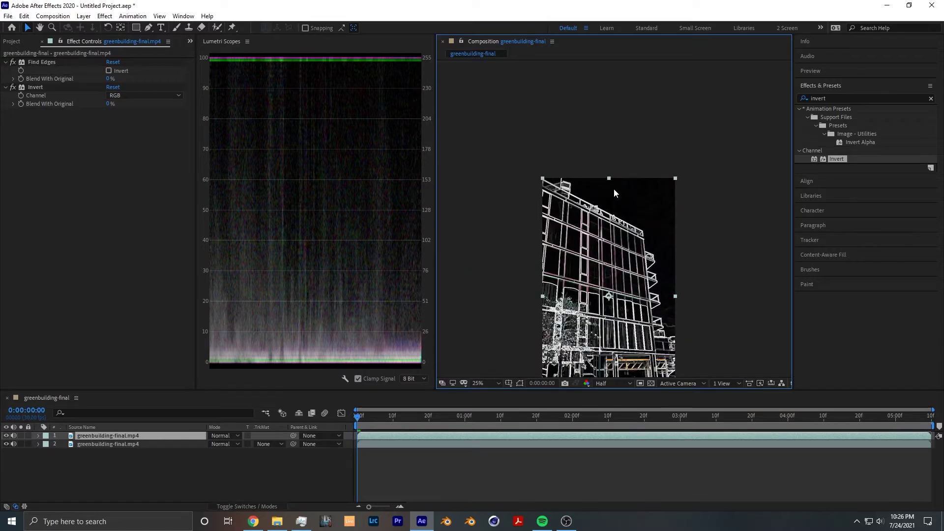
Step: Apply Curves to the top layer and pull the RGB curve down to darken faint detail
click(859, 94)
text(curv)
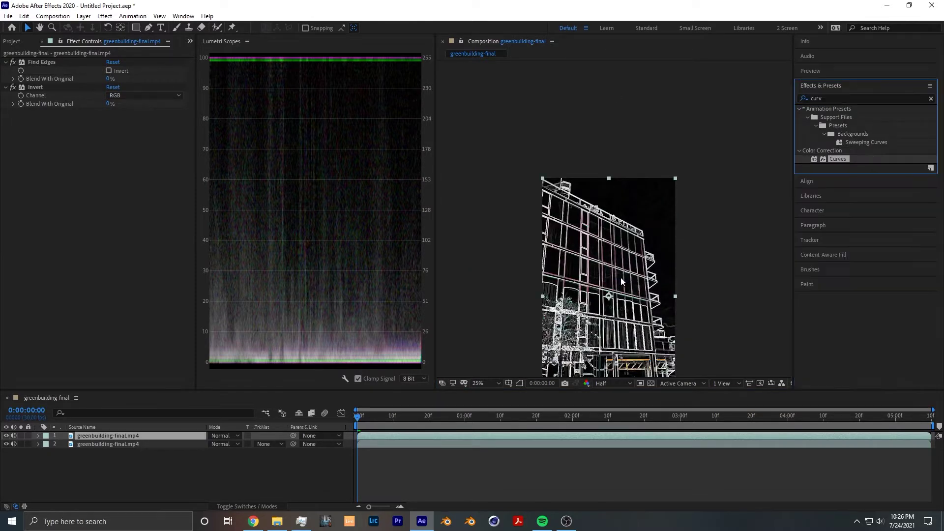
drag(621, 282, 614, 229)
key(h)
scroll(616, 200, up, 4)
key(v)
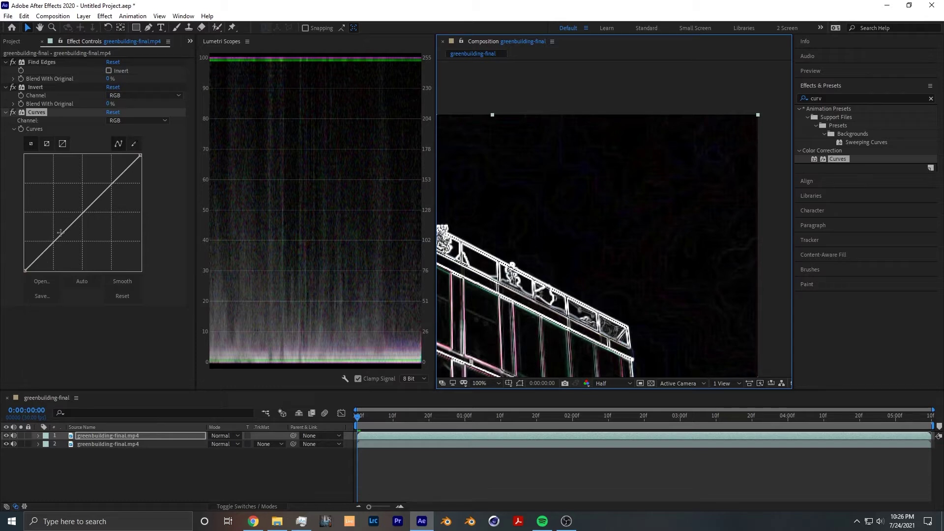
drag(64, 227, 85, 243)
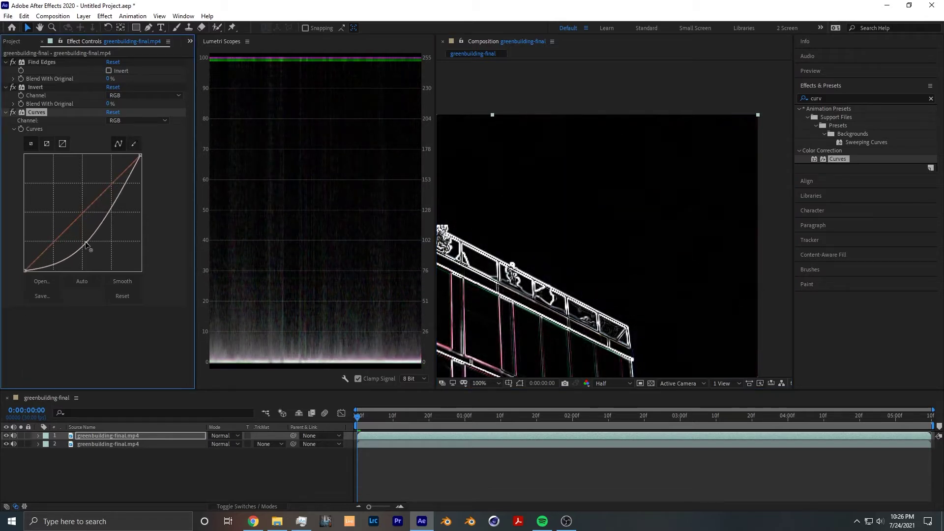
drag(492, 305, 538, 222)
click(480, 384)
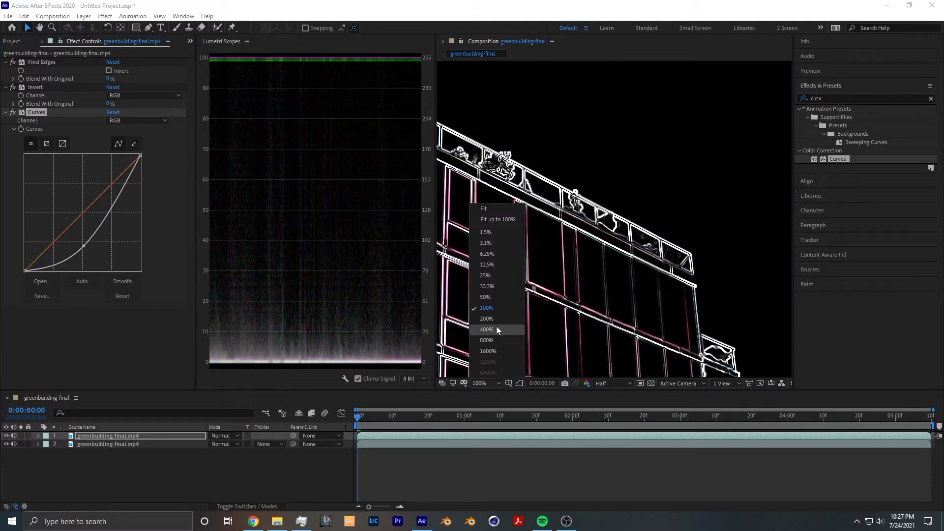
click(501, 220)
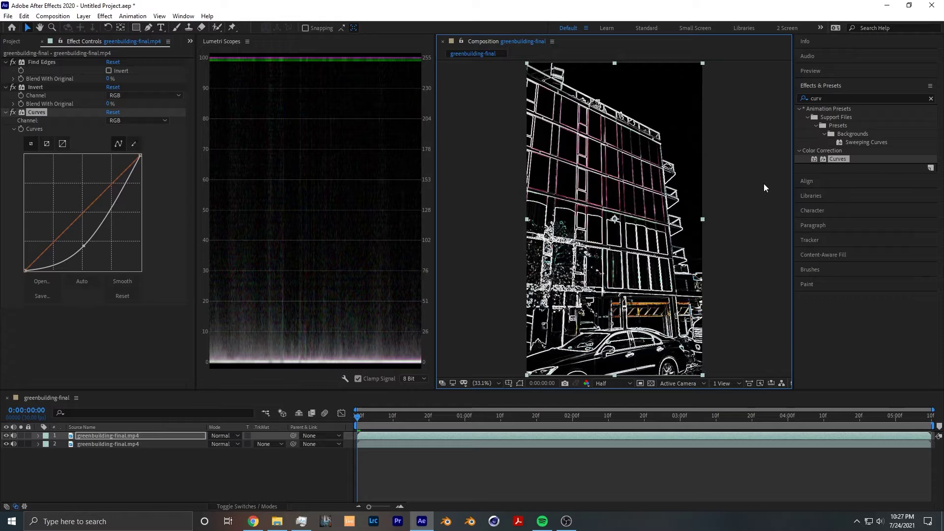
click(841, 98)
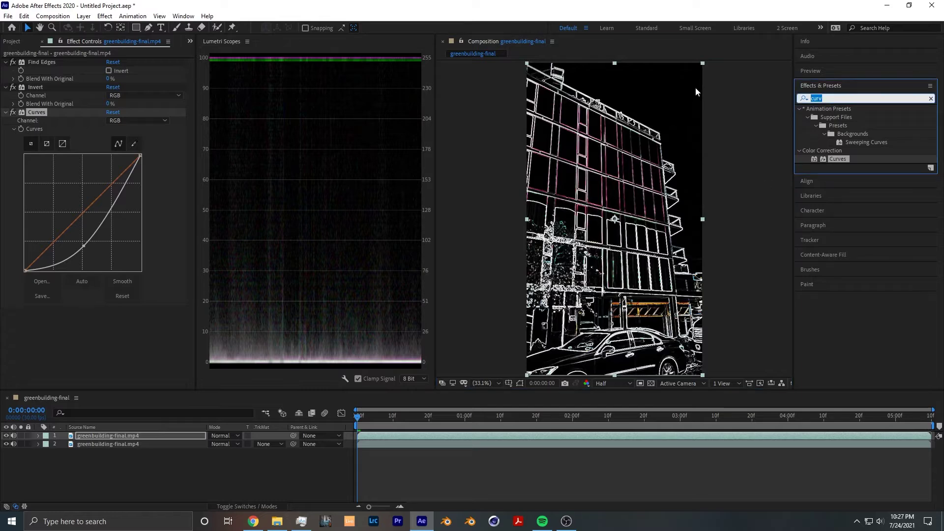
Step: Apply Colorama to the top layer with its Output Cycle palette set to Alpha Ramp
text(colorama)
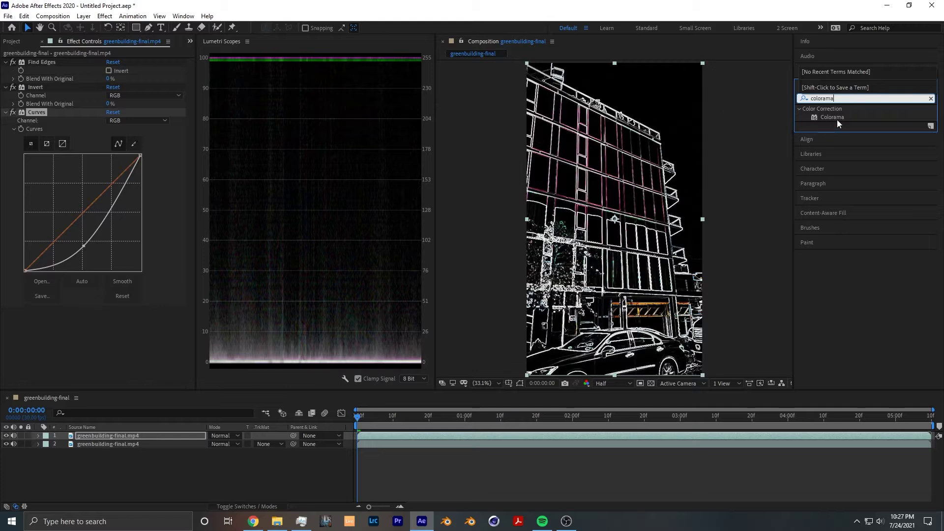
drag(837, 118, 120, 357)
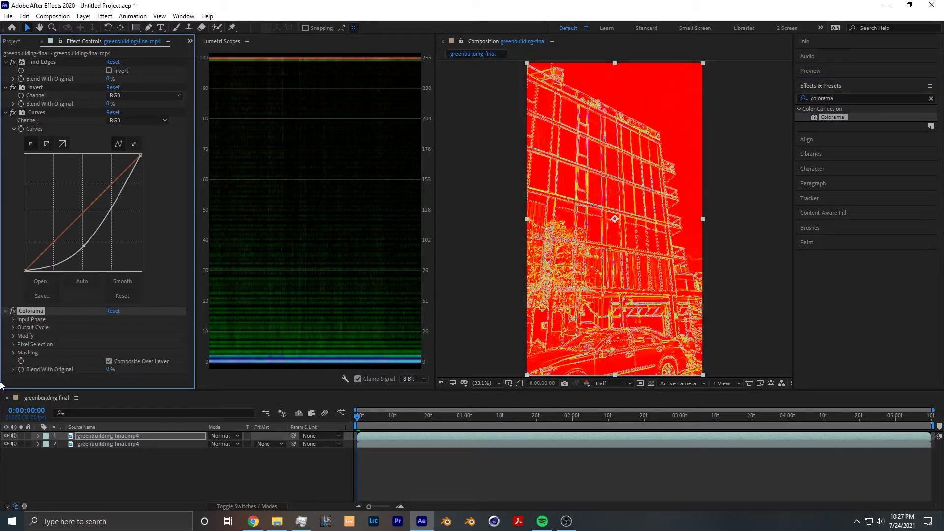
click(13, 329)
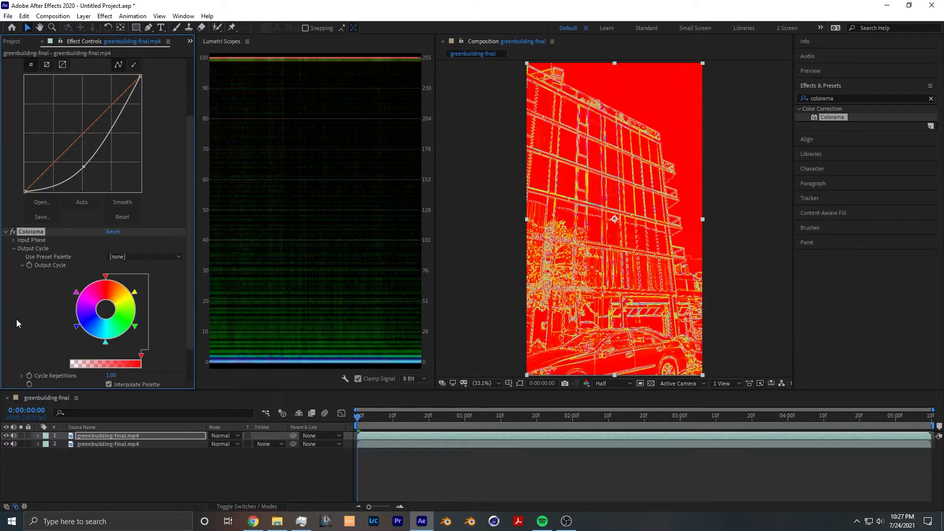
click(121, 255)
click(180, 155)
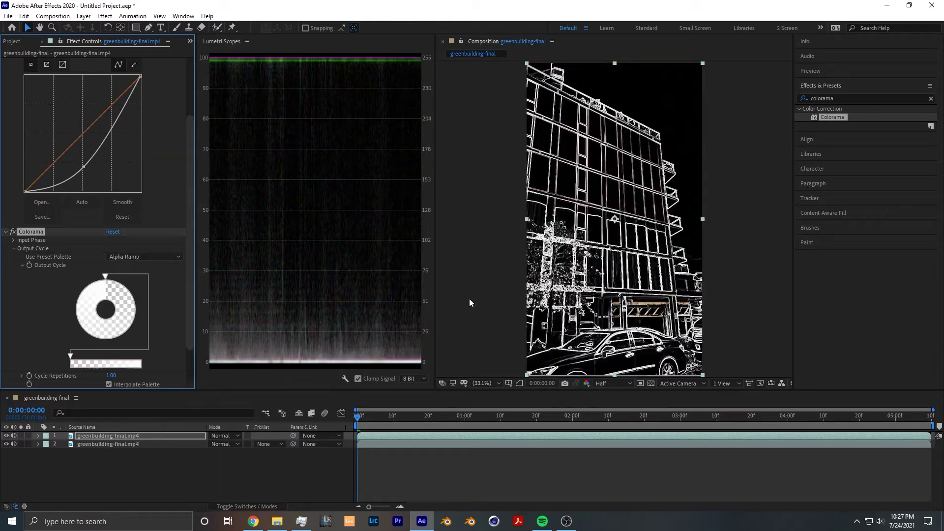
Step: Collapse Colorama, Find Edges, Invert and Curves in Effect Controls
scroll(624, 187, up, 5)
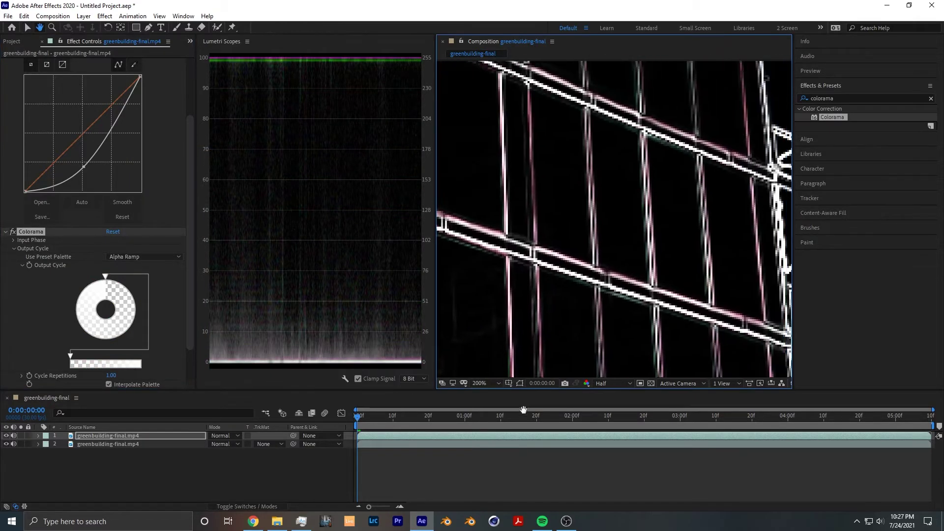
drag(624, 184, 470, 258)
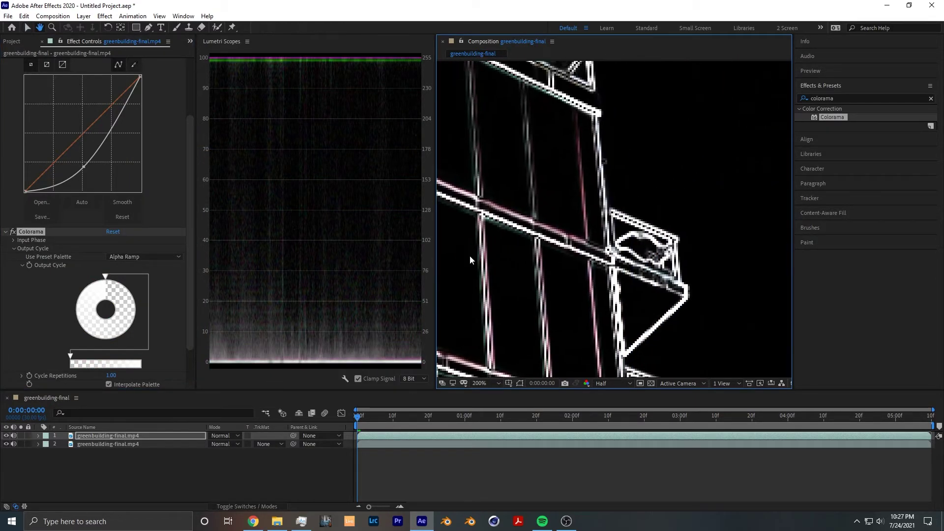
click(14, 236)
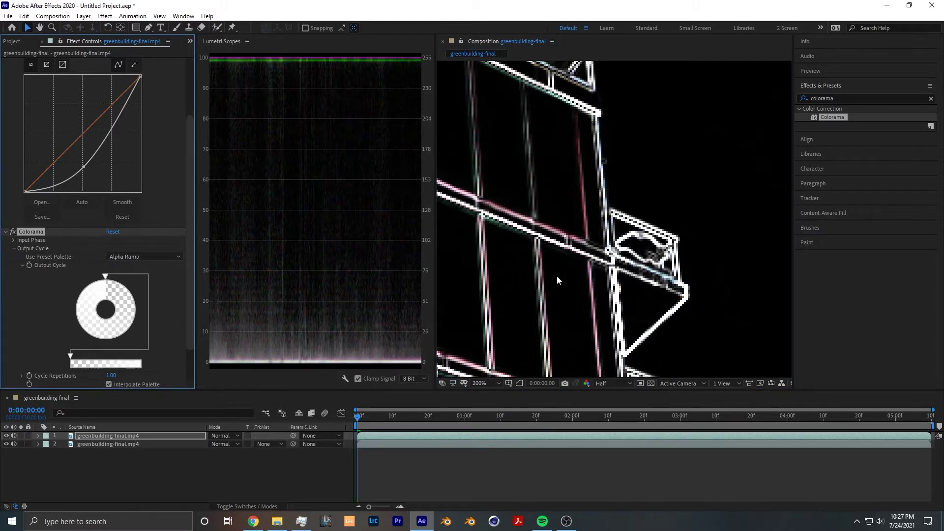
click(7, 232)
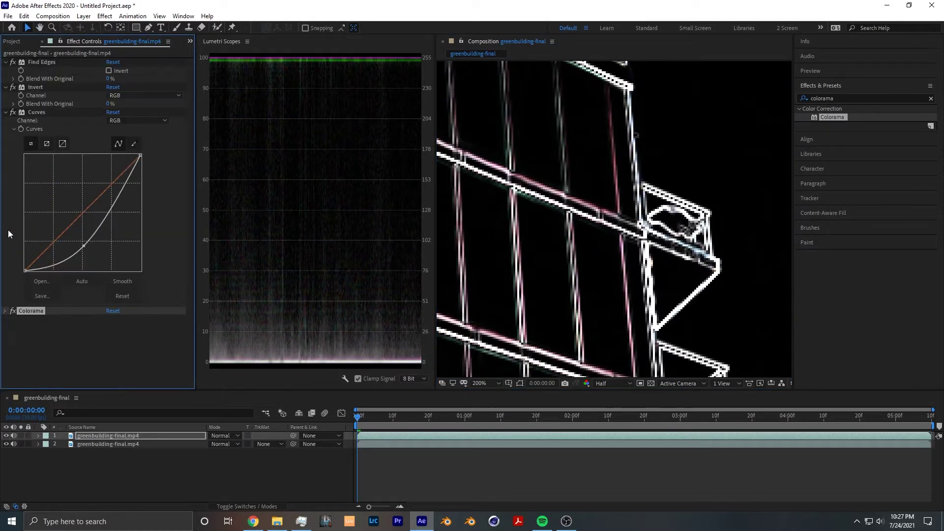
click(6, 112)
click(6, 62)
click(6, 72)
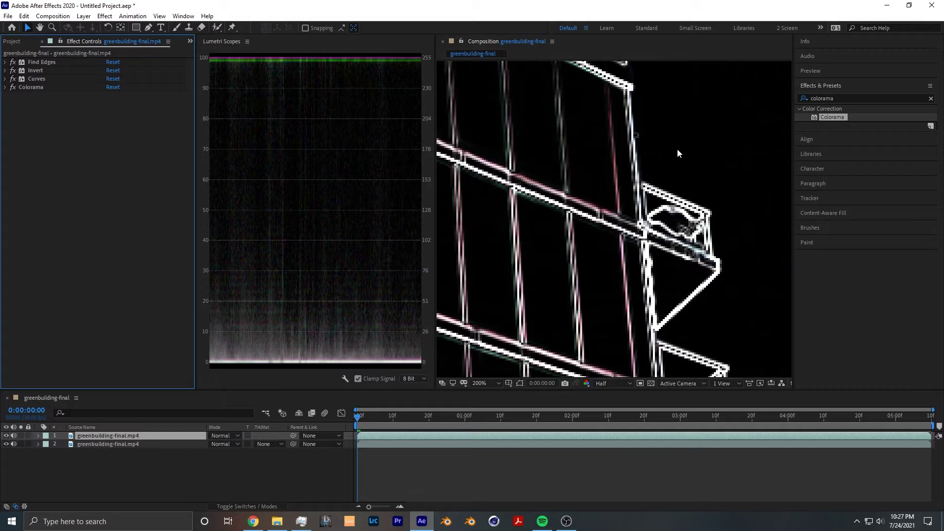
Step: Apply Hue/Saturation to the building layer with Colorize on, tinting the outlines red
double_click(851, 98)
text(hue)
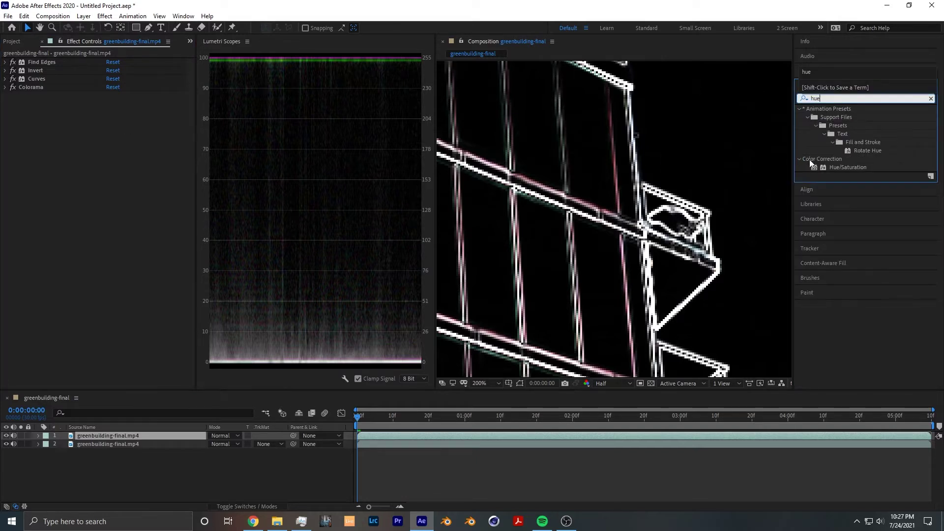
drag(840, 168, 46, 198)
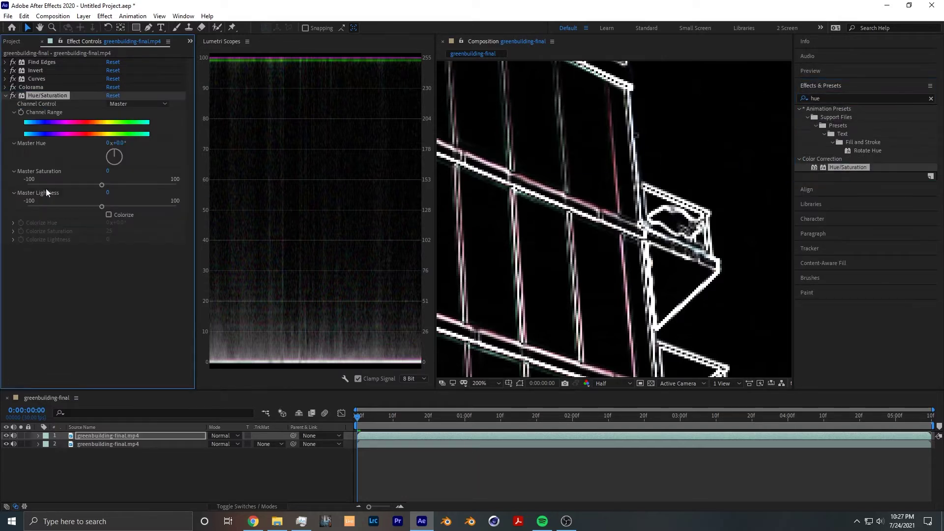
click(108, 215)
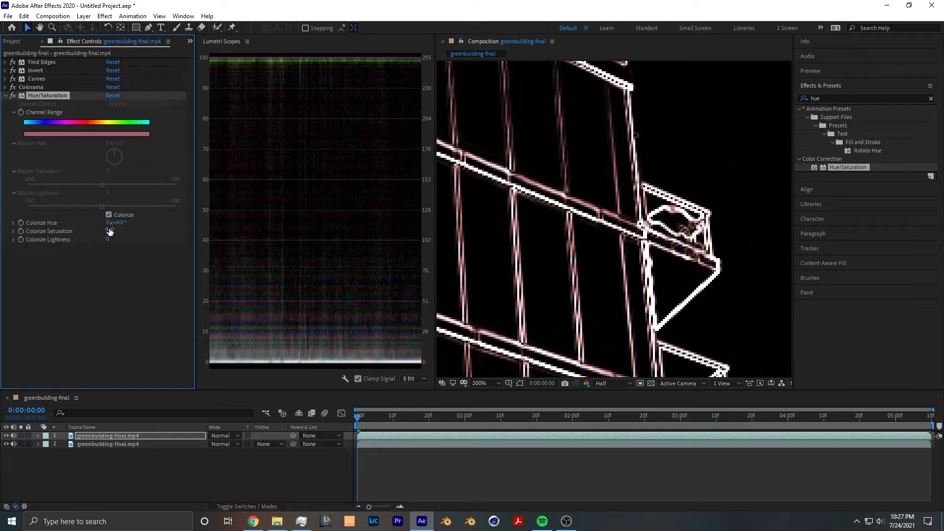
scroll(655, 239, down, 2)
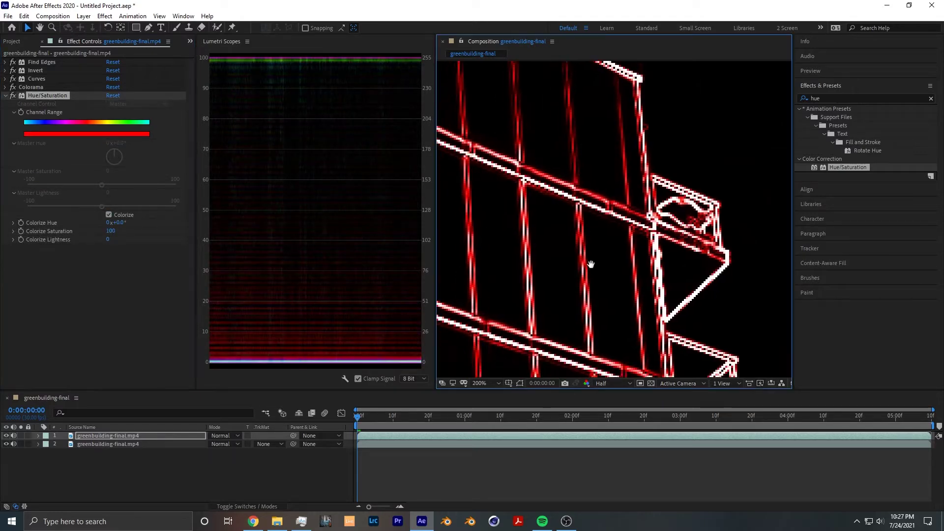
Step: Drive Colorize Hue with the expression time*60 and preview the hue cycling
alt+click(21, 223)
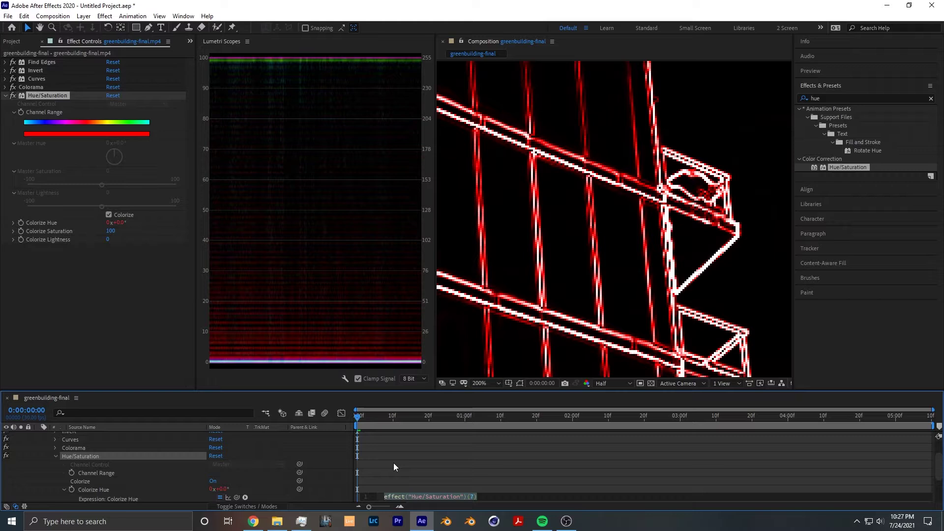
text(time)
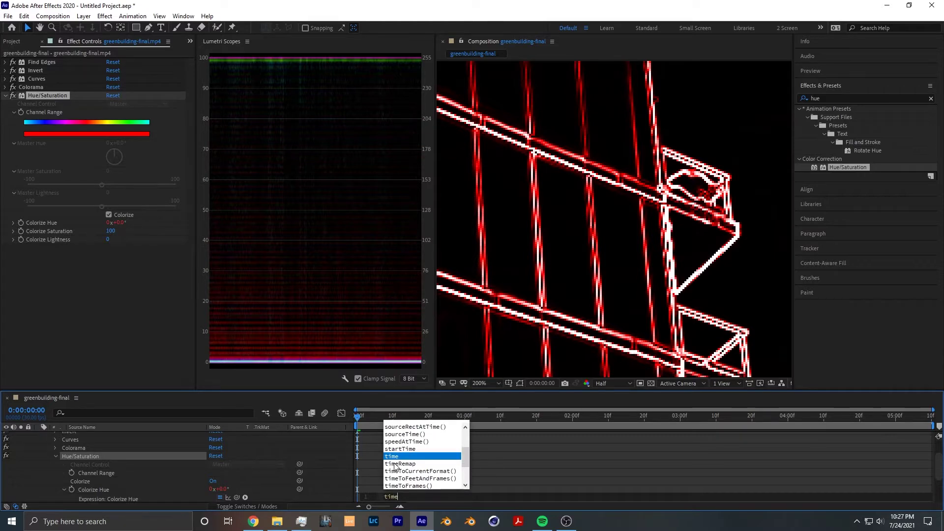
text(*60;)
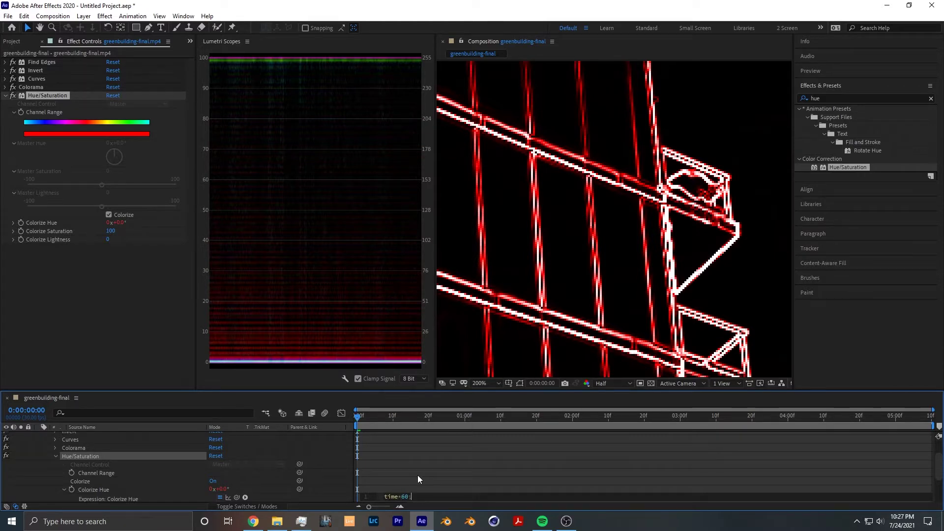
click(459, 456)
key(comma)
key(comma)
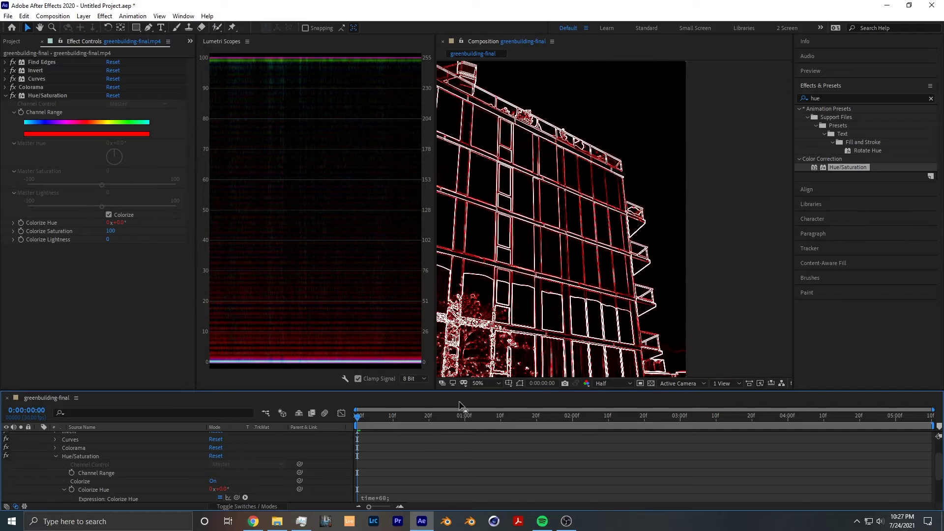
key(comma)
key(space)
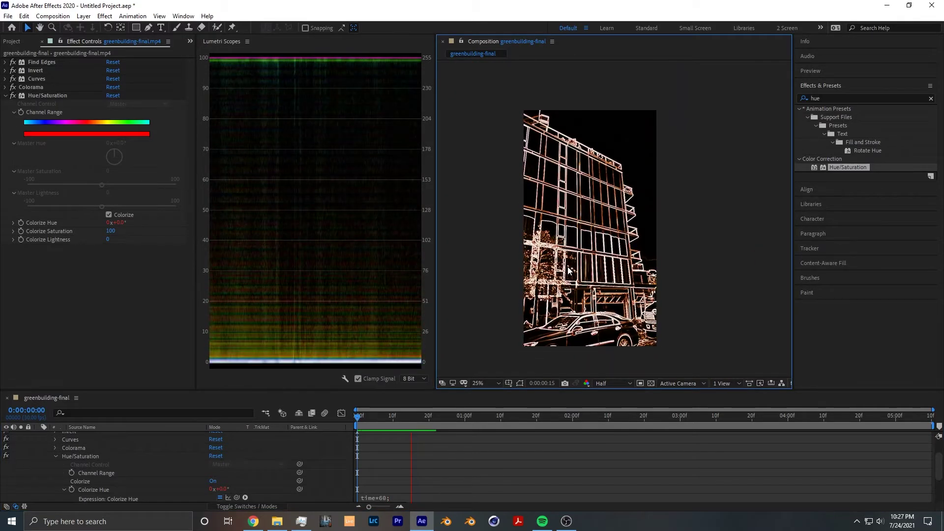
click(343, 429)
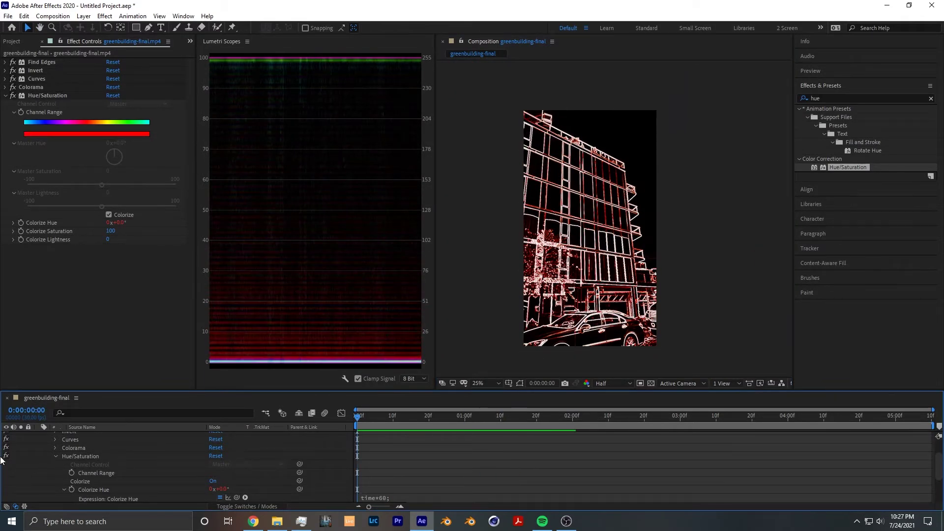
Step: Add a new solid layer to the composition
key(u)
right_click(67, 465)
mouse_move(169, 359)
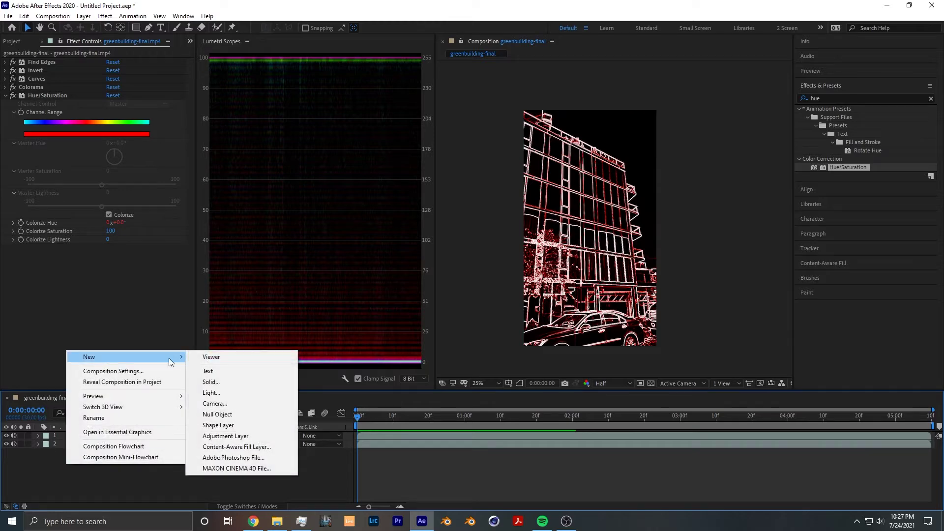
click(211, 382)
Step: Apply Gradient Ramp to the solid with Start of Ramp 1080*2,0 and End of Ramp 0,0
click(836, 98)
text(gradi)
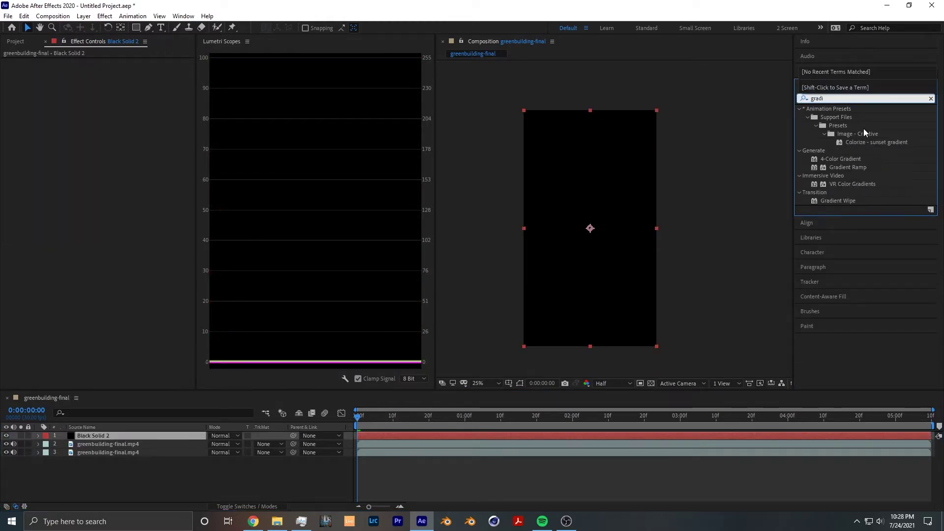
drag(846, 166, 587, 201)
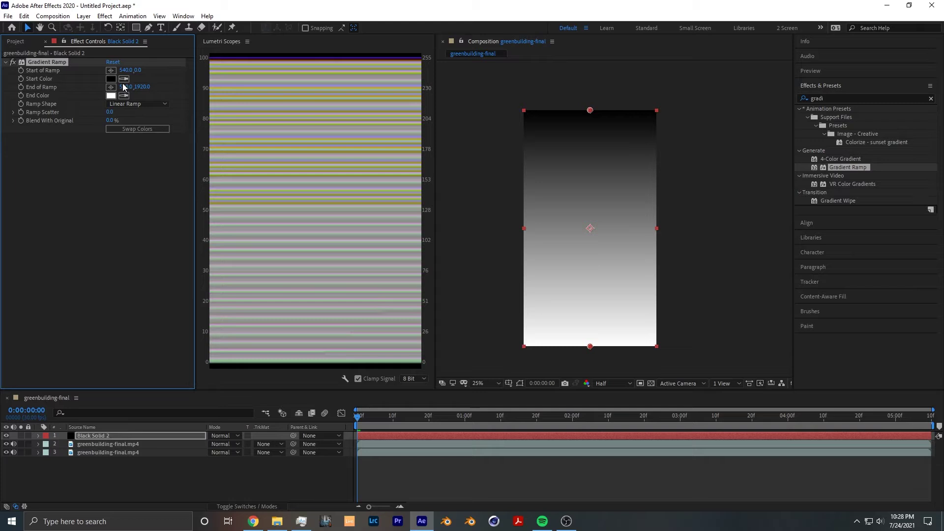
click(125, 71)
text(1080*2)
click(127, 87)
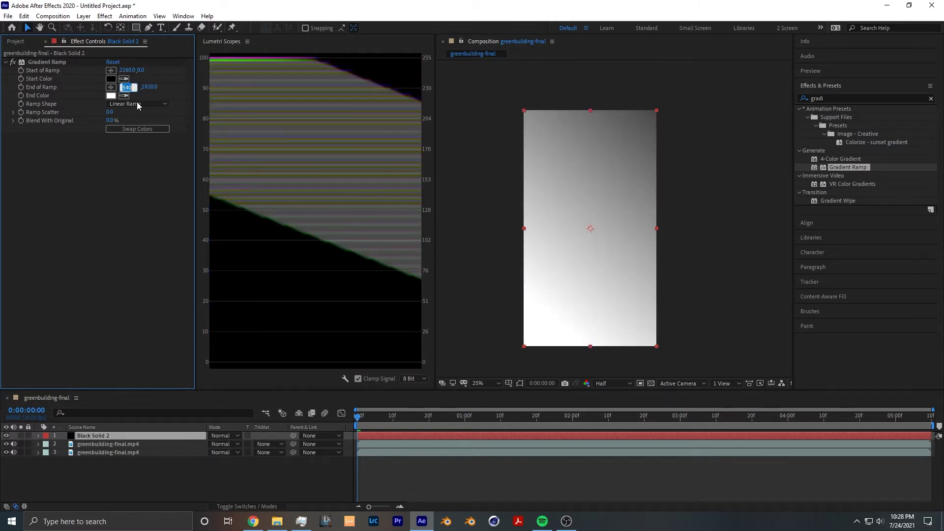
text(0)
key(Tab)
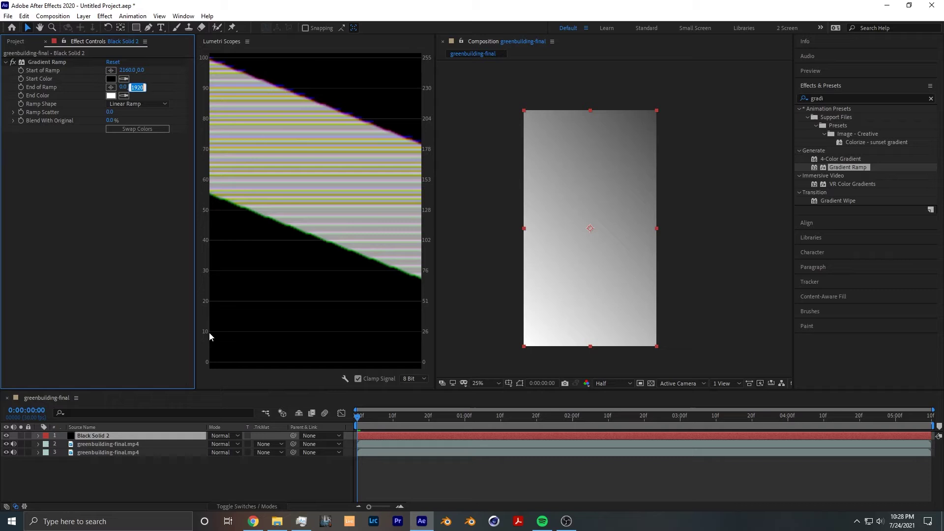
text(0)
key(Return)
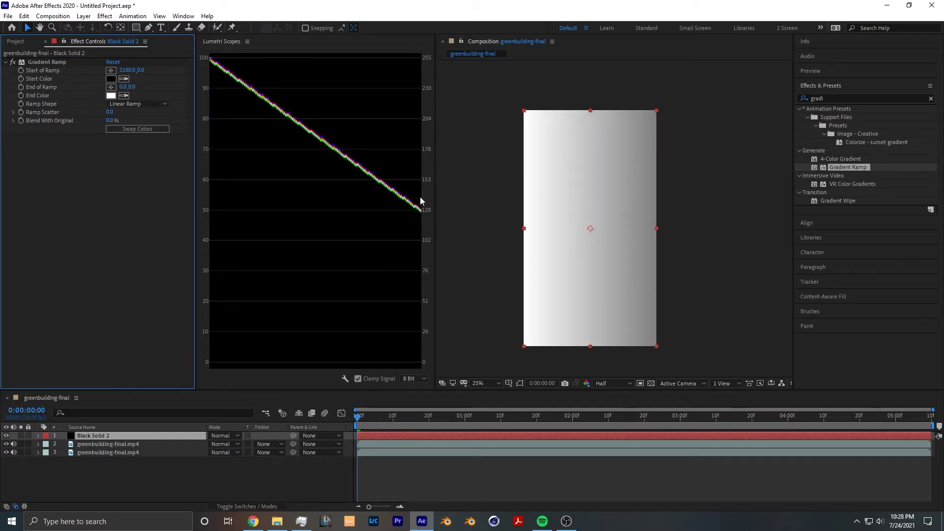
Step: Hide Black Solid 2 and look up Displacement Map for the top building layer
click(6, 436)
key(ctrl+5)
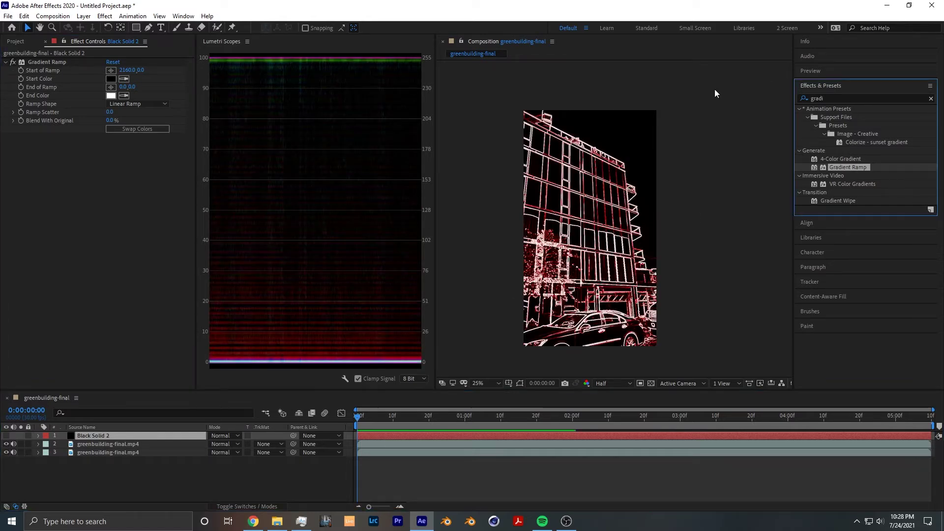
double_click(815, 98)
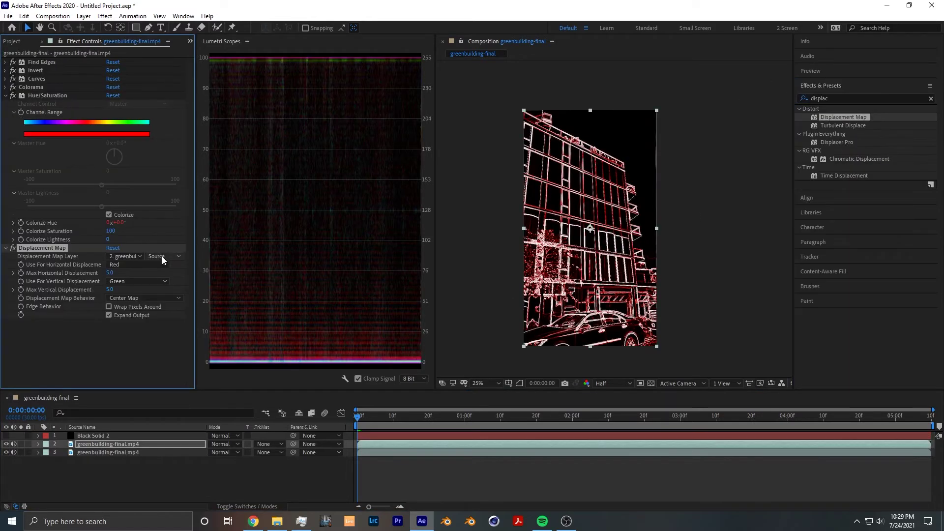
Step: Map the displacement from Black Solid 2's Effects & Masks, with Max Vertical Displacement 0
click(138, 257)
click(138, 280)
click(164, 257)
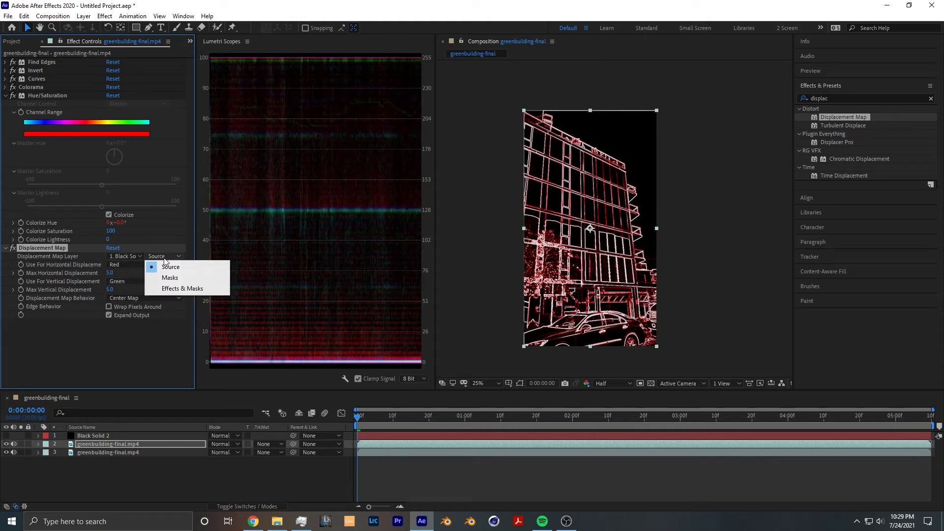
click(182, 288)
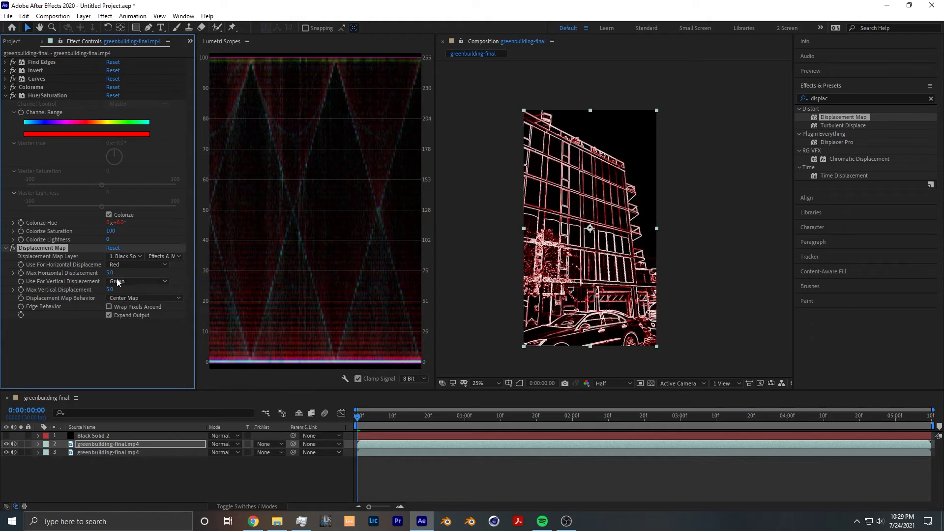
click(111, 289)
text(0)
key(Return)
scroll(599, 227, up, 2)
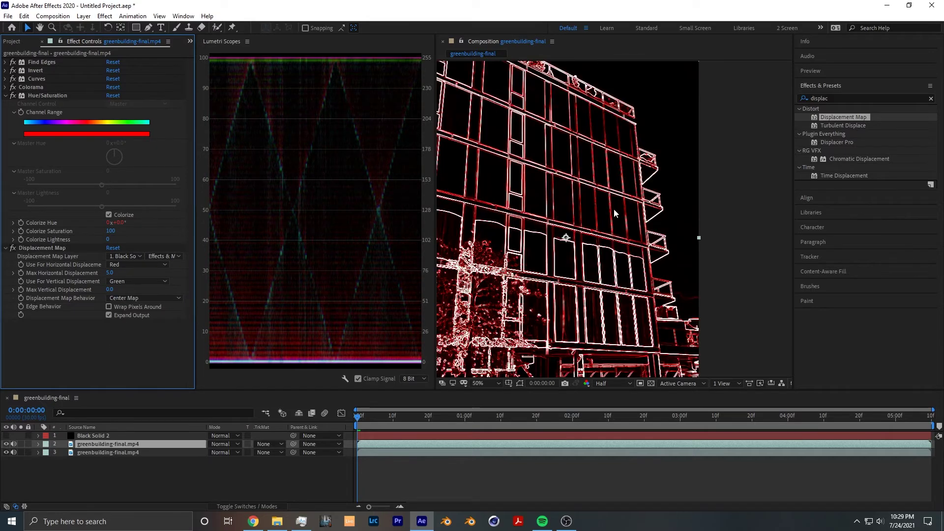
mouse_move(599, 227)
mouse_down()
mouse_move(612, 187)
mouse_move(624, 205)
mouse_move(610, 235)
mouse_move(589, 239)
mouse_up()
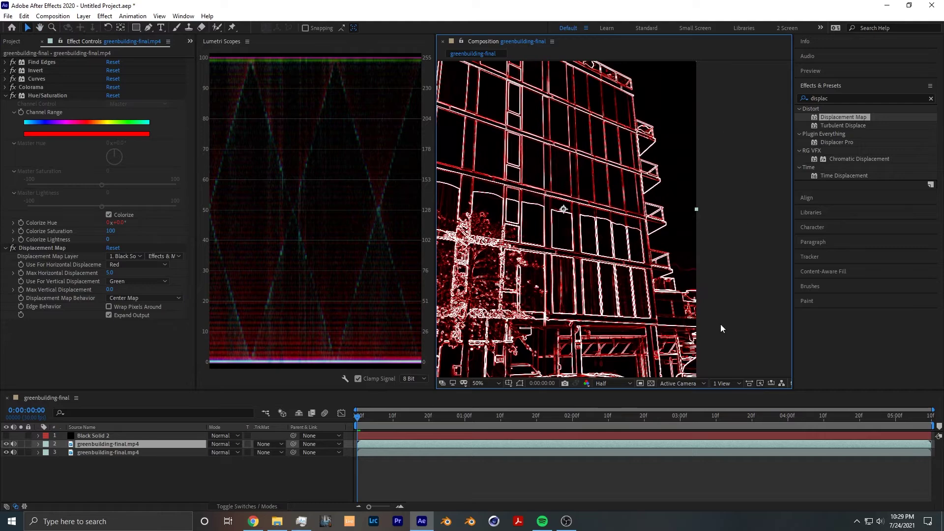
drag(654, 308, 643, 247)
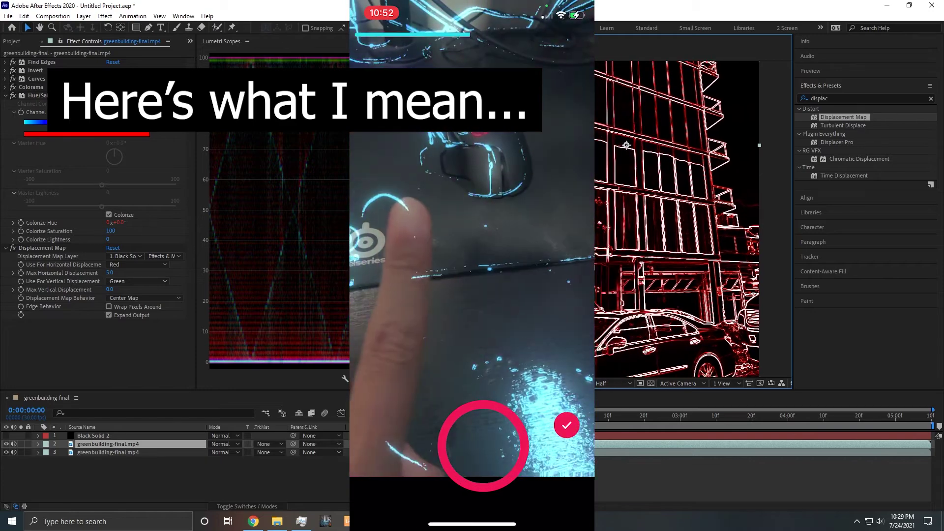
Step: Scrub Max Horizontal Displacement up to 15.0 to warp the outlines sideways
scroll(638, 167, down, 2)
drag(638, 168, 629, 215)
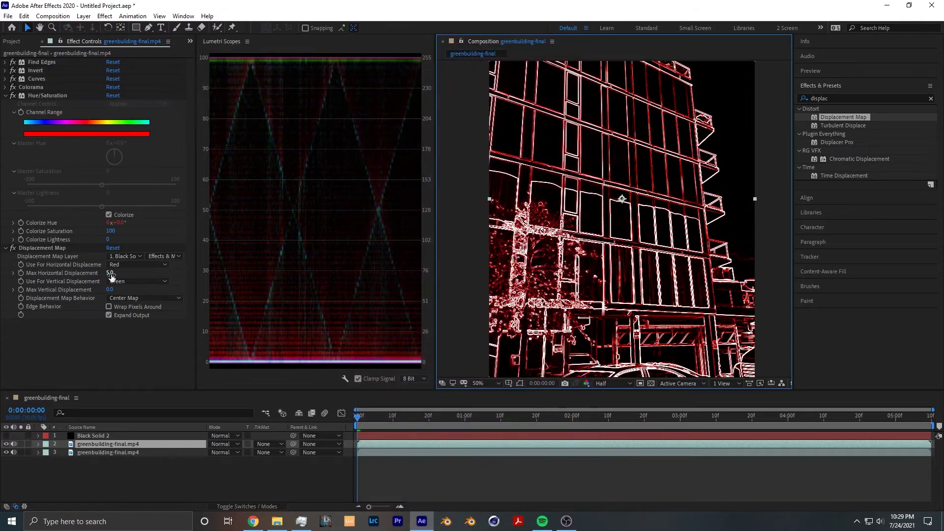
drag(111, 277, 120, 280)
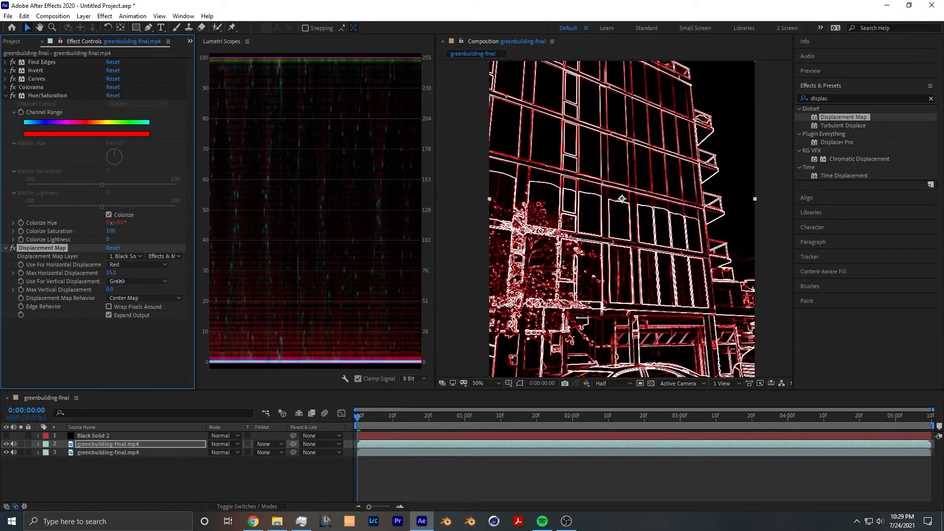
Step: Enter 30 as the Displacement Map's Max Horizontal Displacement
click(113, 273)
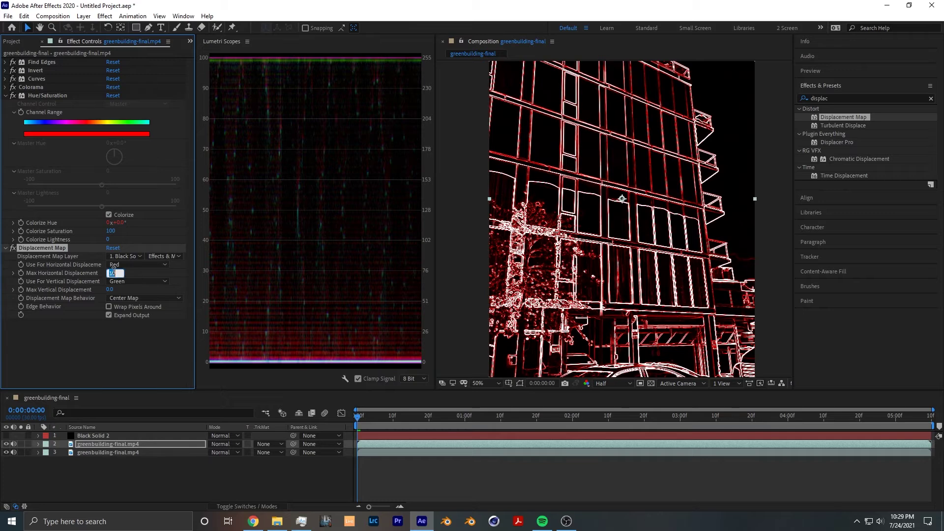
key(Return)
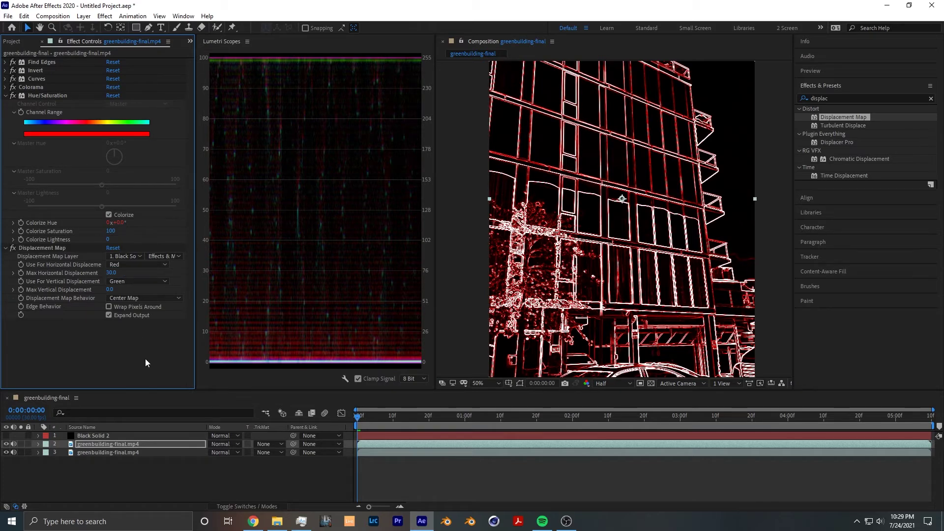
key(comma)
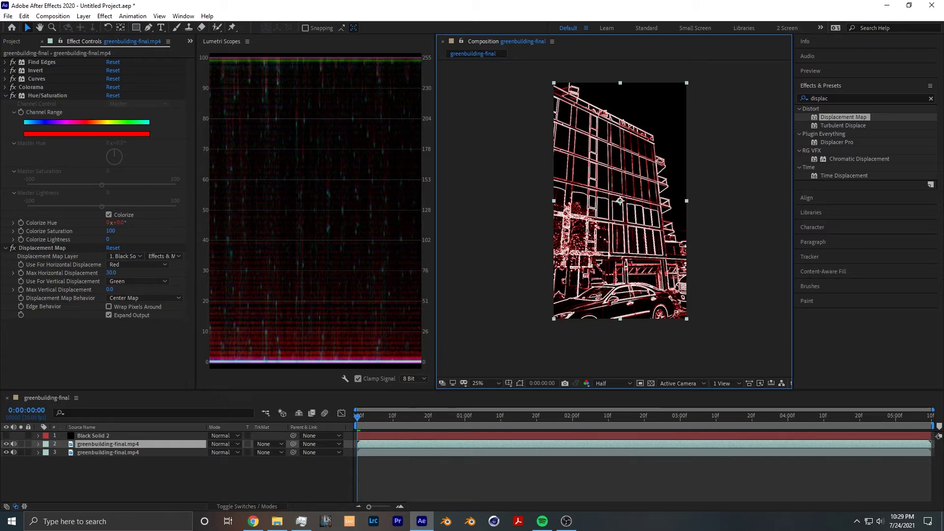
Step: Apply Glow to the outline layer with Glow Intensity 2.5
click(866, 97)
text(glow)
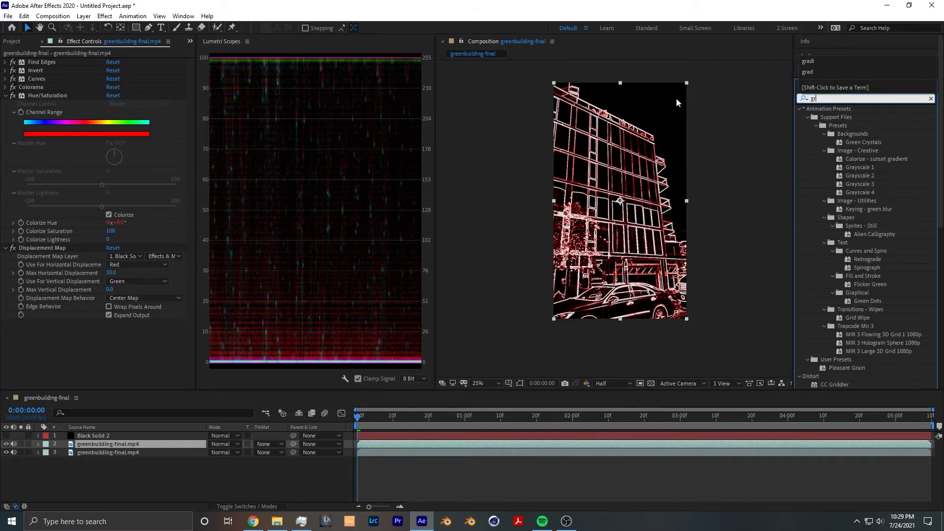
drag(836, 209, 135, 303)
click(110, 280)
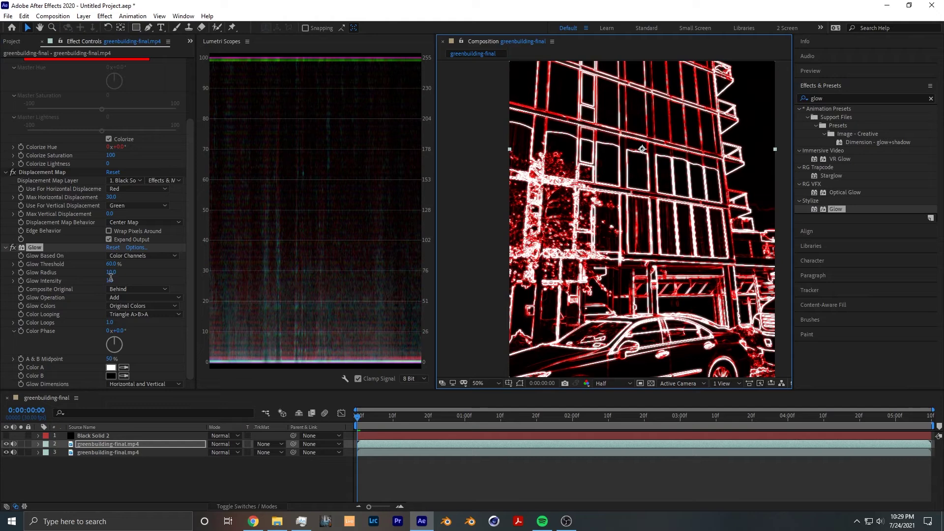
text(2)
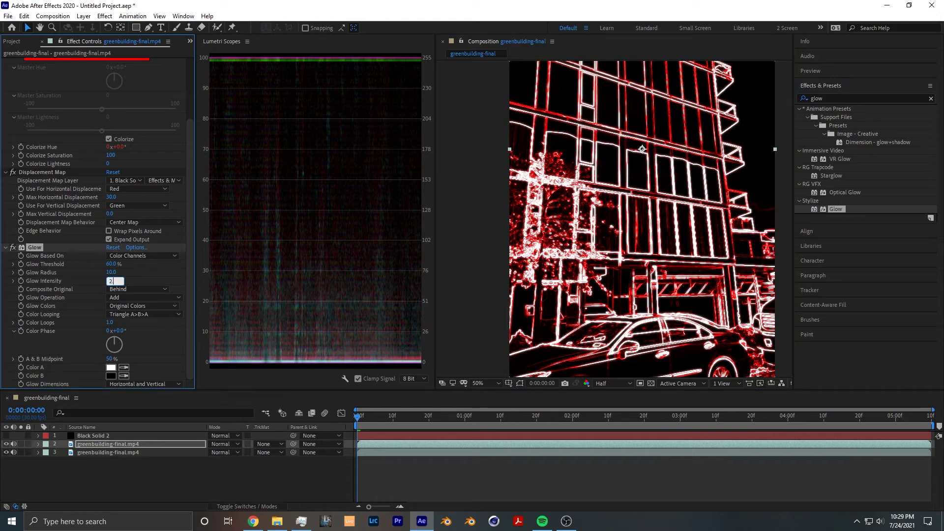
text(.5)
key(Return)
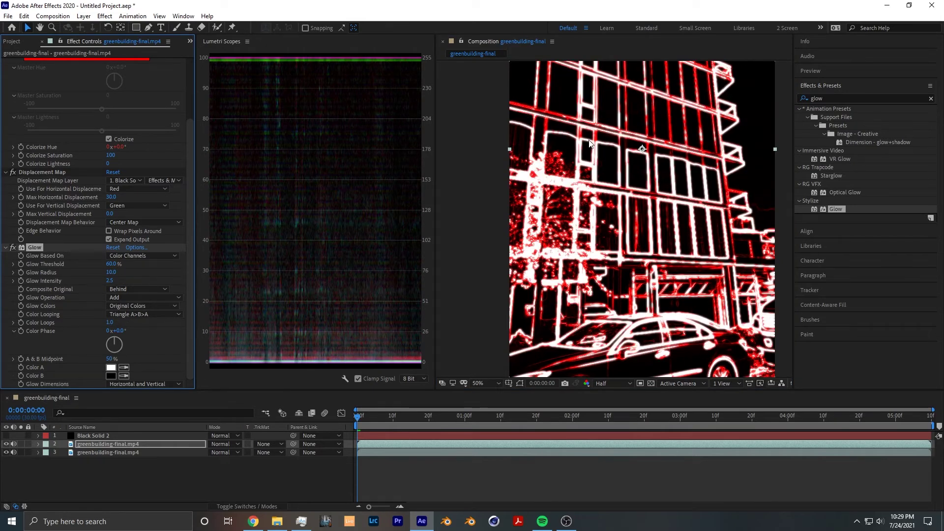
Step: Set the composition preview resolution to Full
click(613, 383)
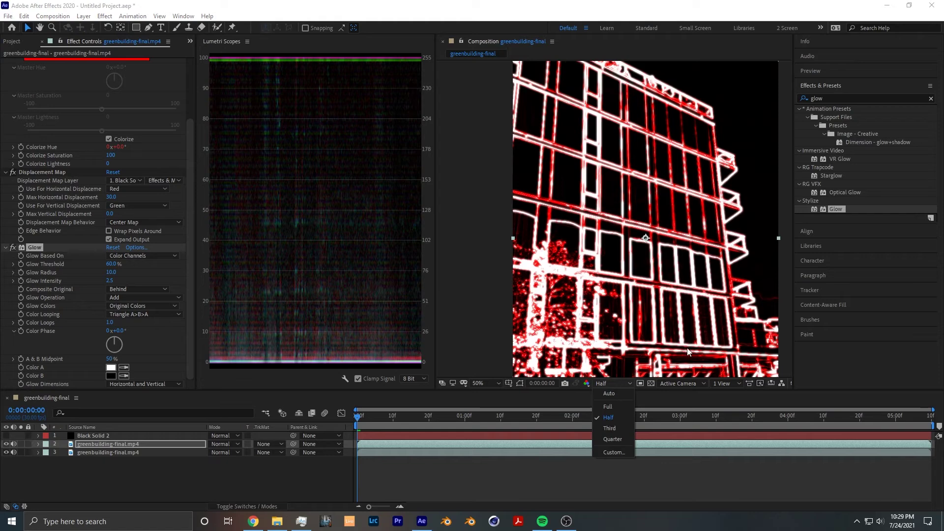
click(605, 407)
scroll(606, 286, up, 2)
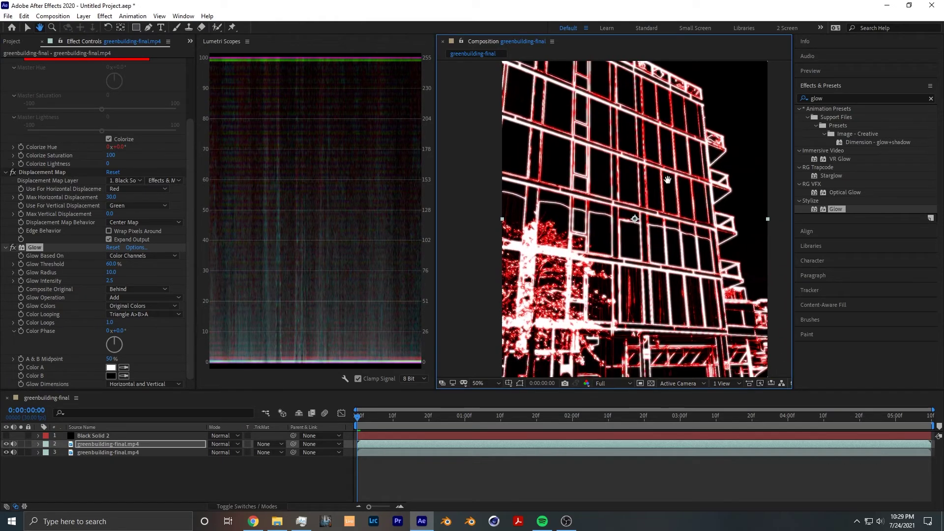
drag(608, 277, 515, 302)
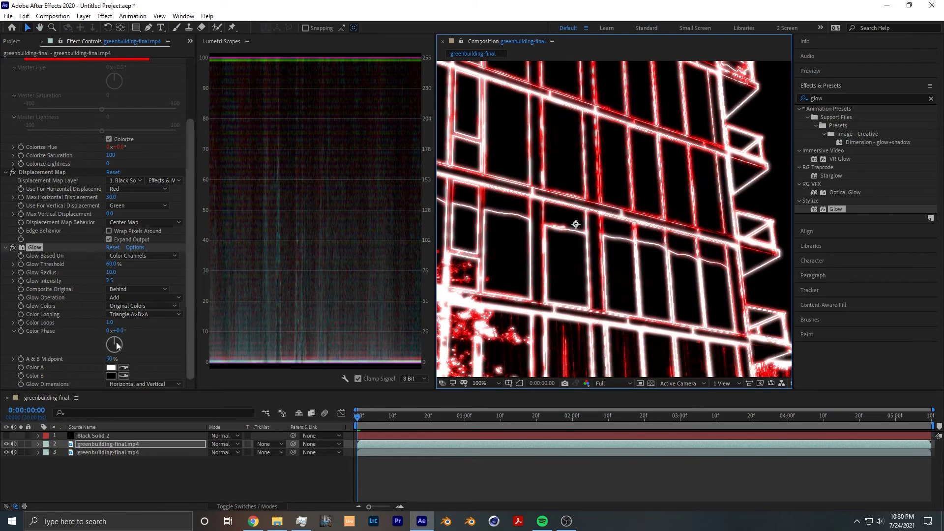
Step: Set Glow Radius to 25, then reduce it to 15
click(111, 273)
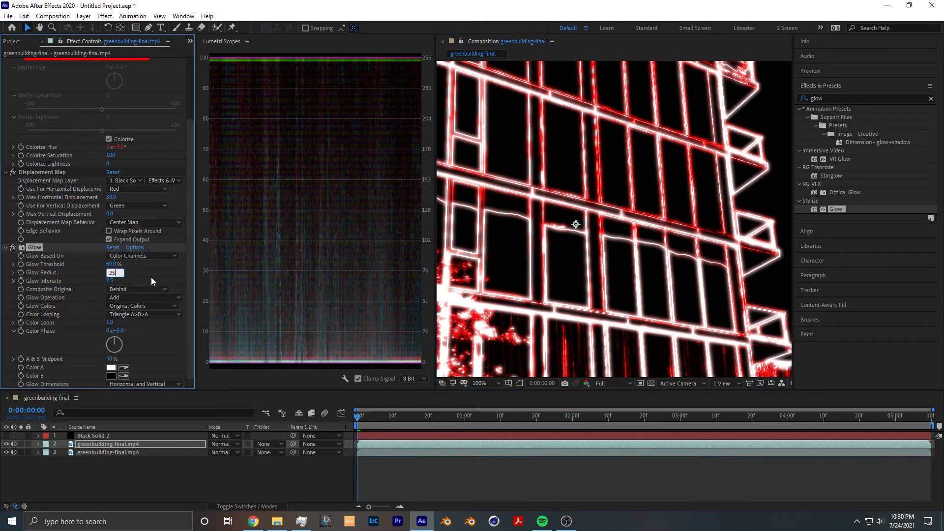
text(25)
key(Return)
drag(603, 293, 632, 266)
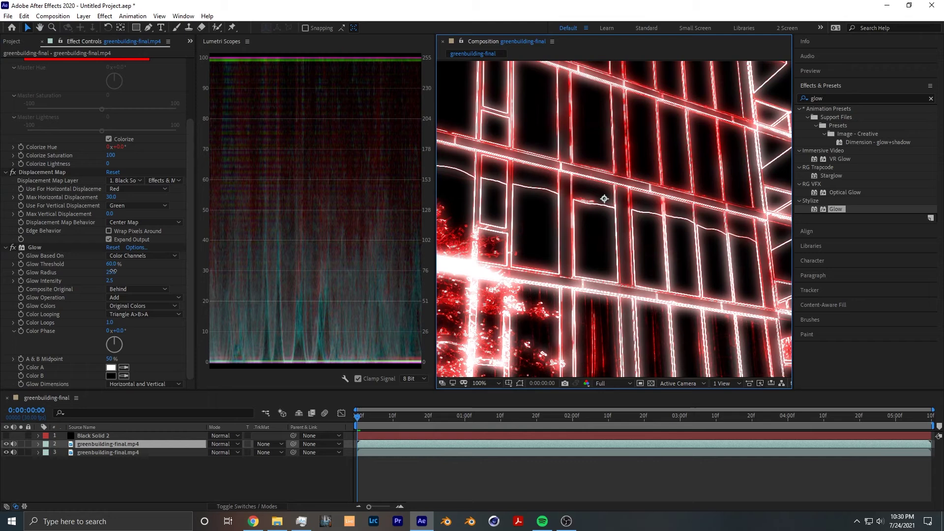
click(112, 272)
text(15)
key(Return)
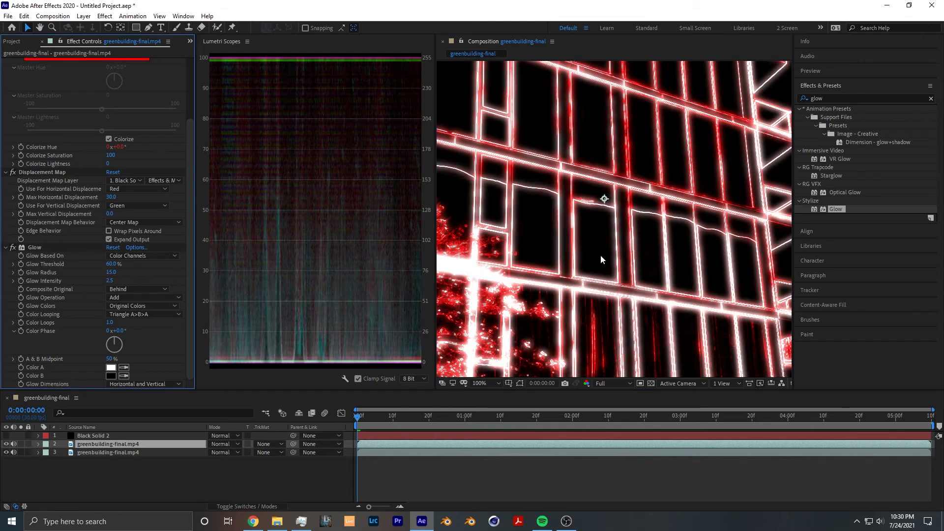
scroll(594, 261, up, 5)
Step: Collapse the Glow, Displacement Map and Hue/Saturation effects in Effect Controls
click(6, 248)
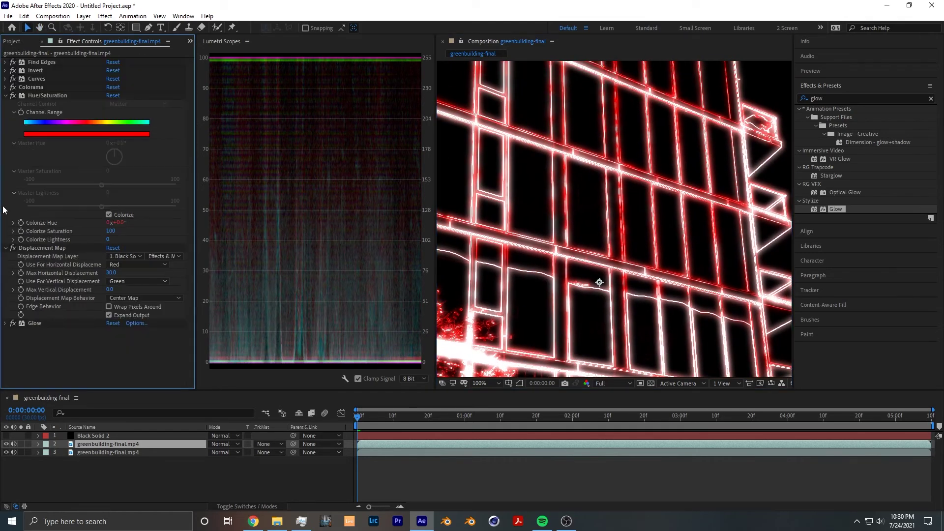
click(6, 248)
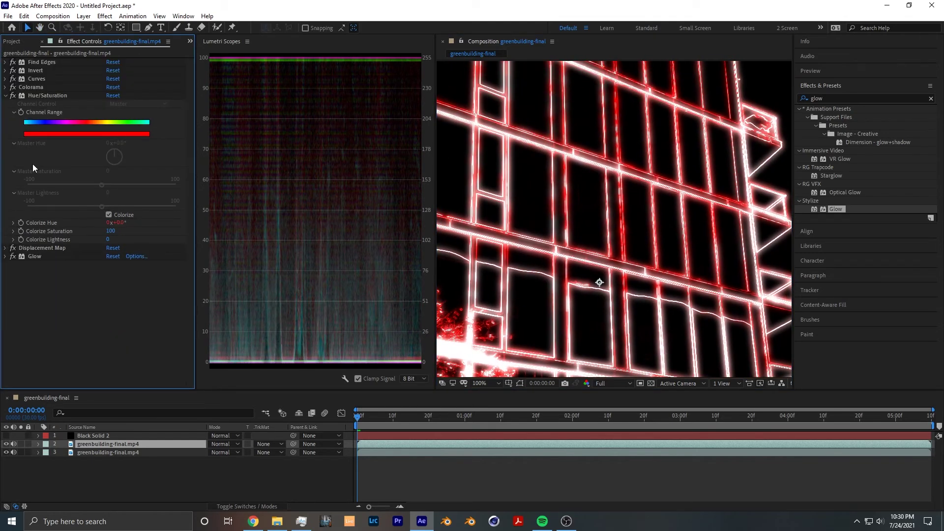
click(6, 95)
key(comma)
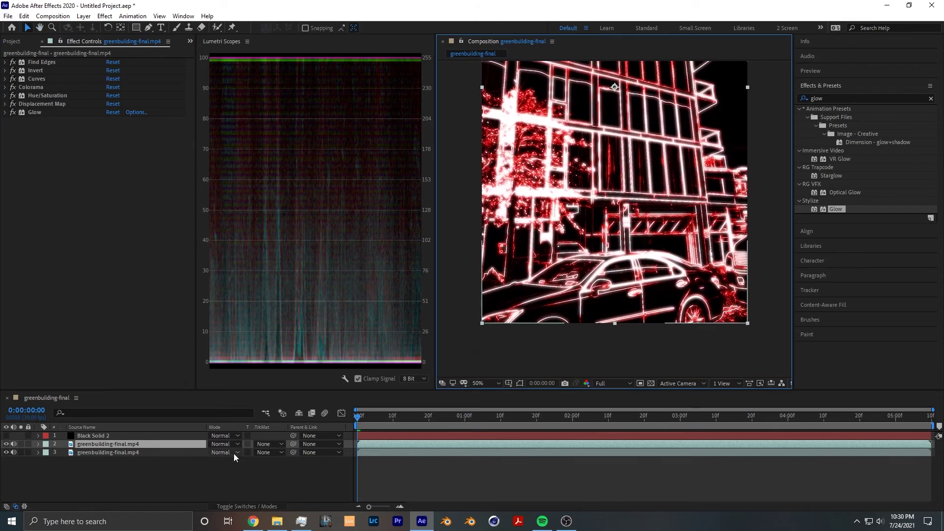
Step: Set layer 2's blending mode to Screen and preview the composition
click(229, 445)
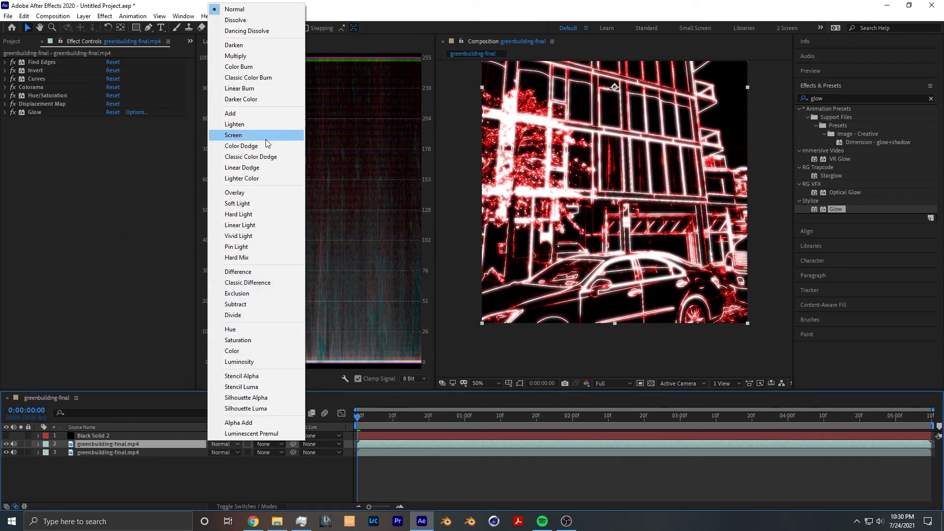
click(234, 135)
scroll(660, 287, down, 2)
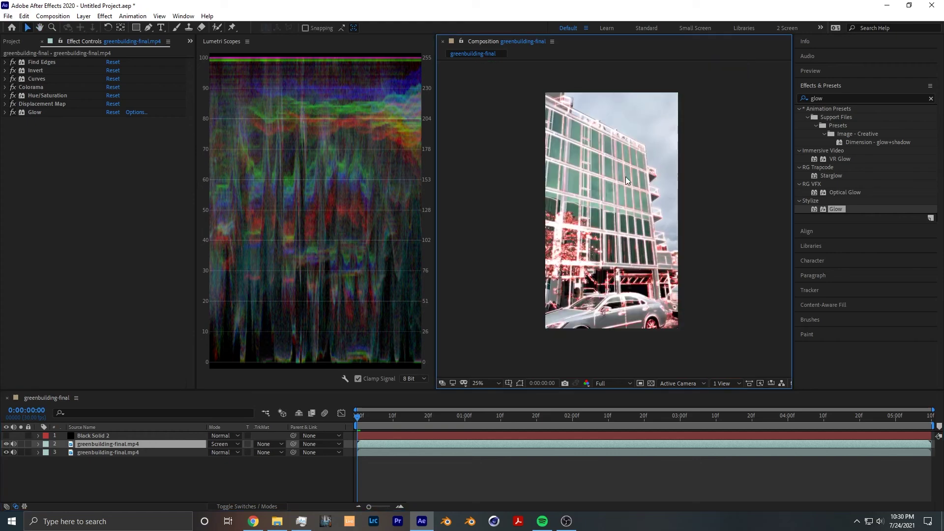
key(space)
Step: Set the composition view to 100% magnification and maximize it to fill the window
click(485, 383)
click(491, 220)
key(grave)
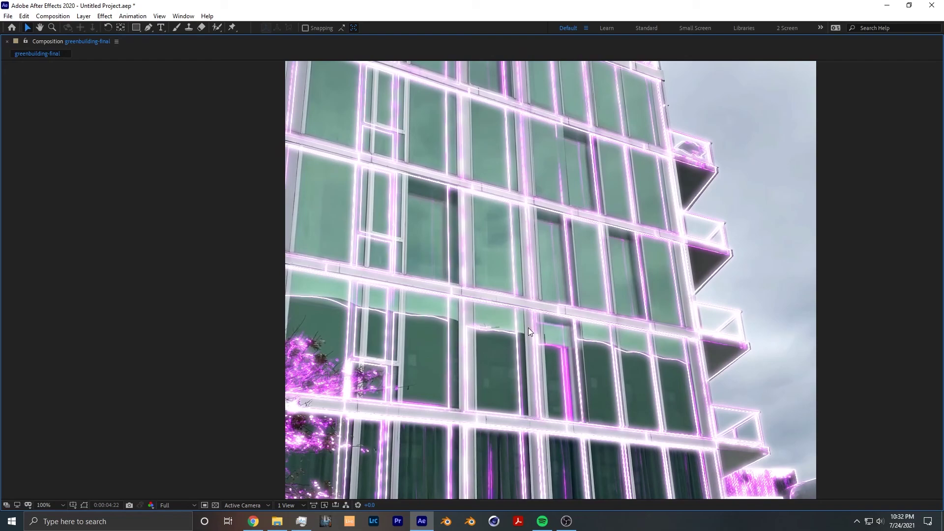
Step: Pan around the playing footage with the Hand tool to inspect the hue-cycling neon outlines
drag(529, 328, 530, 282)
key(v)
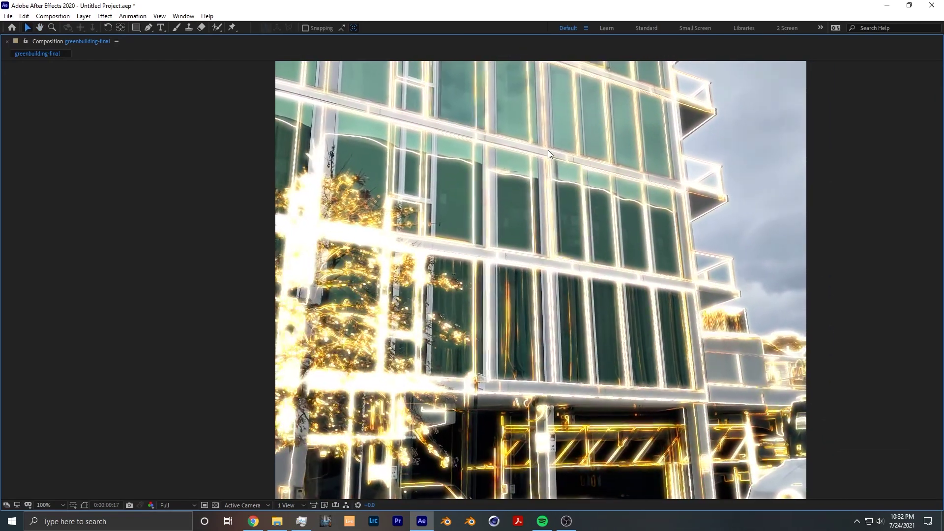
key(h)
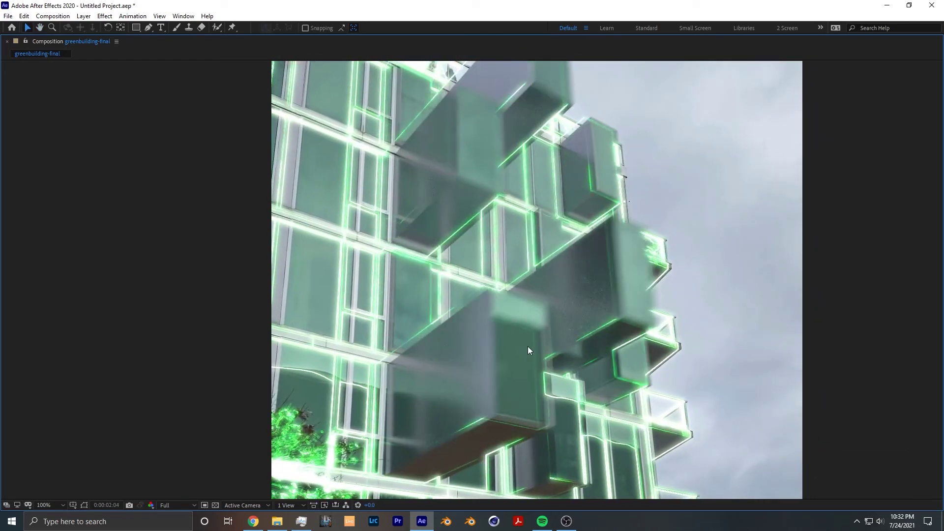
drag(527, 347, 523, 259)
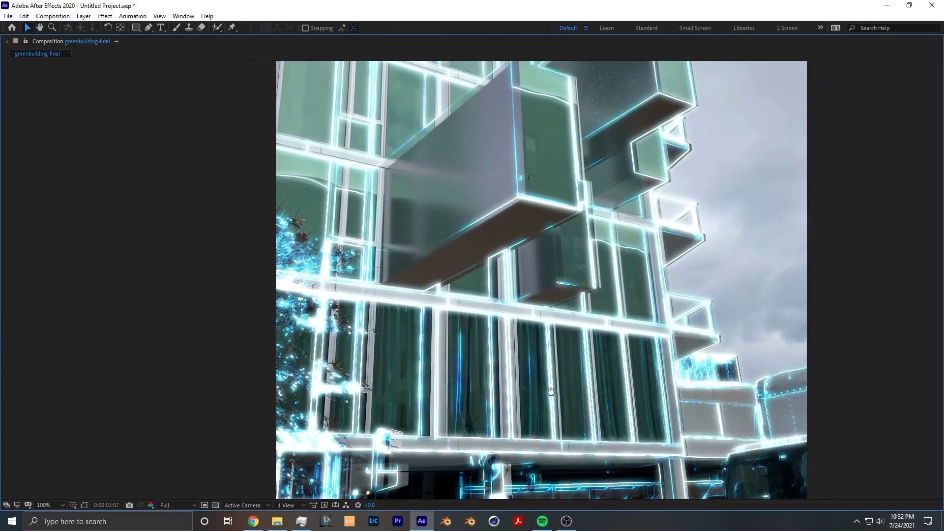